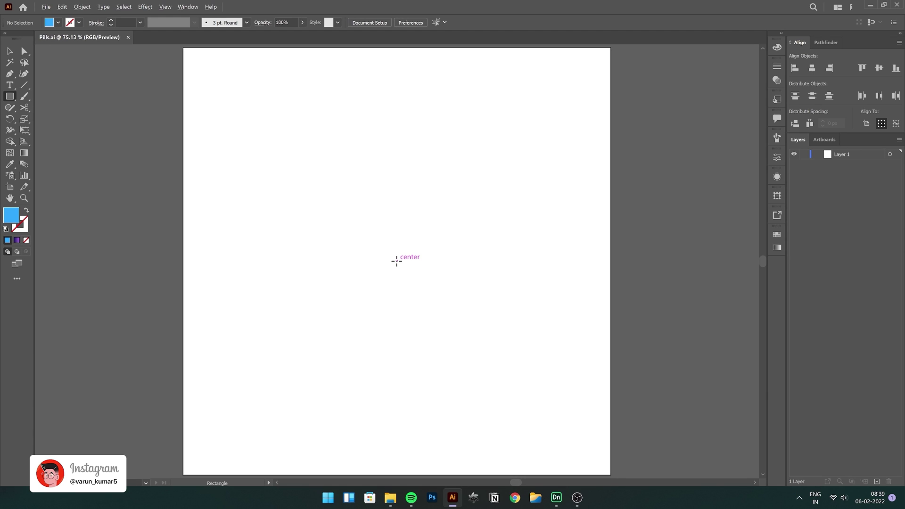
# Step: Draw a tall, fully rounded rectangle about 148 × 496 px at the artboard centre and swap its blue fill to the stroke
pyautogui.moveTo(397, 261)
pyautogui.keyDown('alt'); pyautogui.mouseDown()
pyautogui.moveTo(400, 311)
pyautogui.moveTo(426, 360)
pyautogui.moveTo(385, 330)
pyautogui.moveTo(404, 269)
pyautogui.mouseUp(); pyautogui.keyUp('alt')
pyautogui.press('v')
pyautogui.hotkey('shift', 'x')
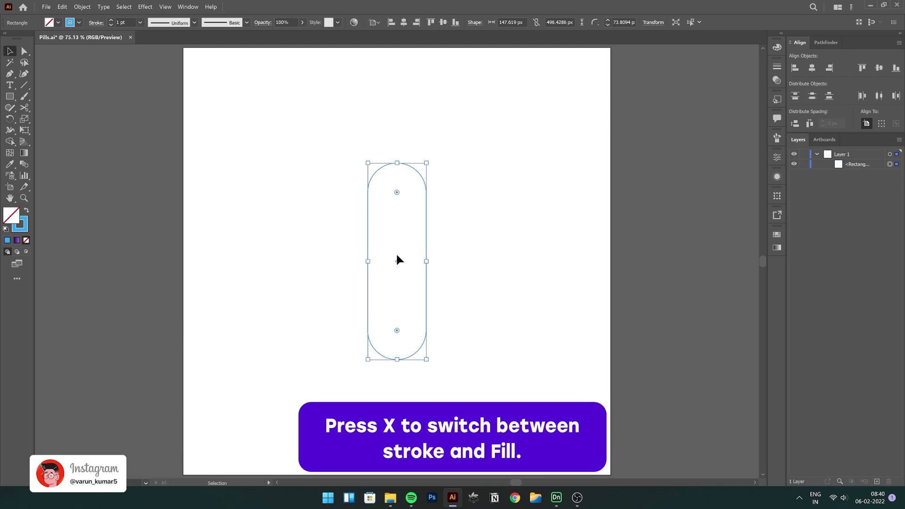
# Step: Set the rounded rectangle's stroke weight to 12 pt
pyautogui.click(132, 22)
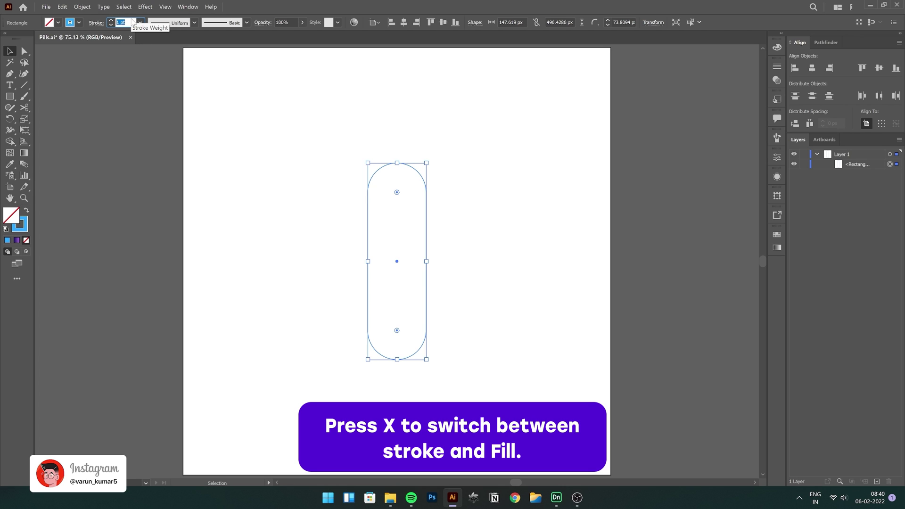
pyautogui.write('1')
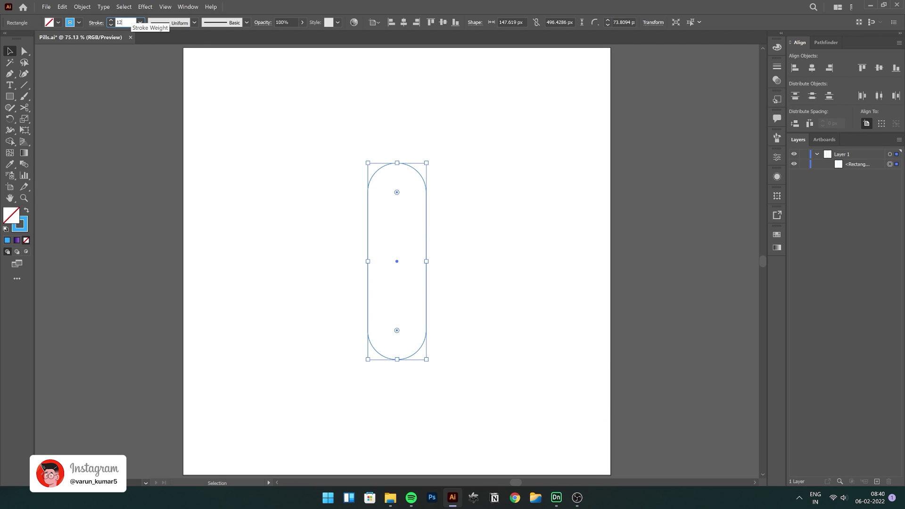
pyautogui.write('2')
pyautogui.press('Return')
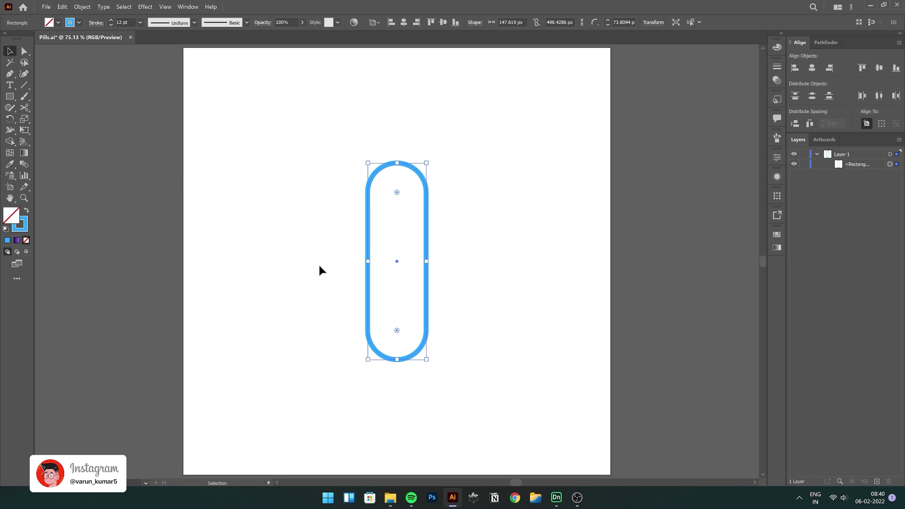
# Step: Cut the outline with Scissors at the right side's midpoint and the bottom centre, and delete everything except the lower-right quarter
pyautogui.press('c')
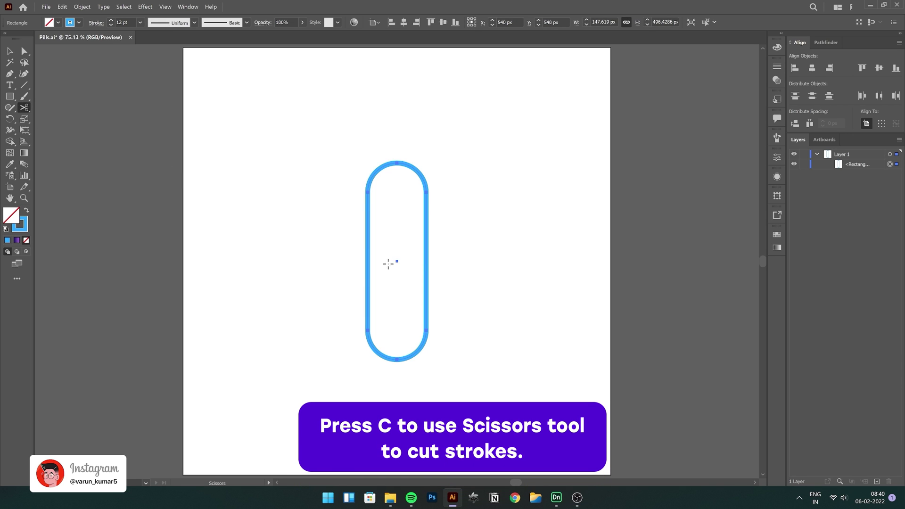
pyautogui.click(426, 260)
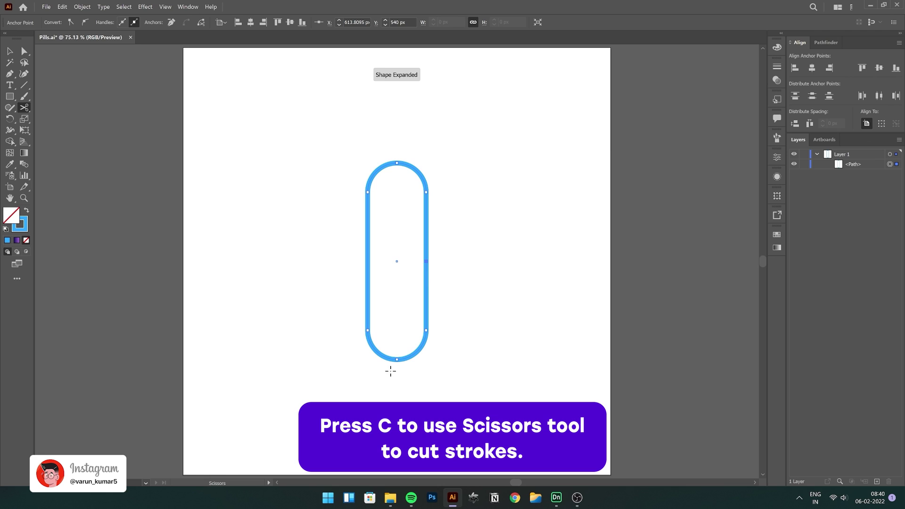
pyautogui.click(397, 359)
pyautogui.press('v')
pyautogui.click(445, 239)
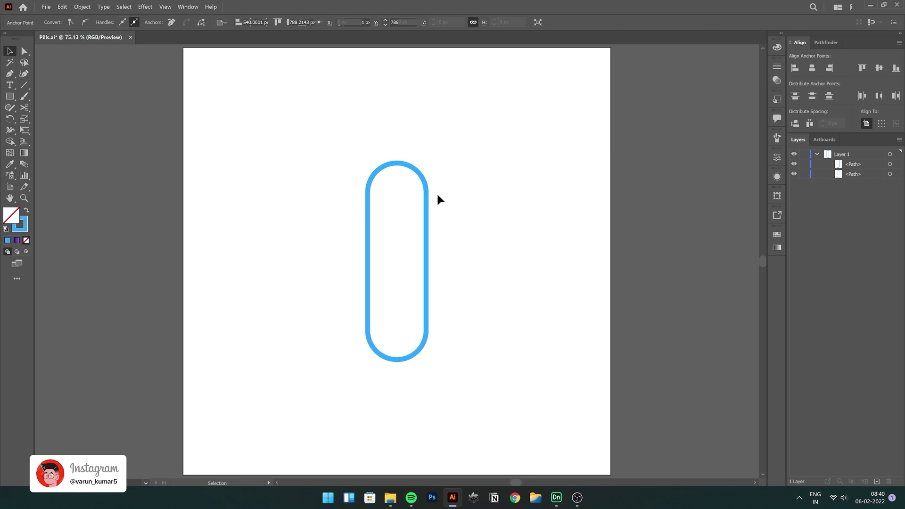
pyautogui.click(426, 203)
pyautogui.press('Delete')
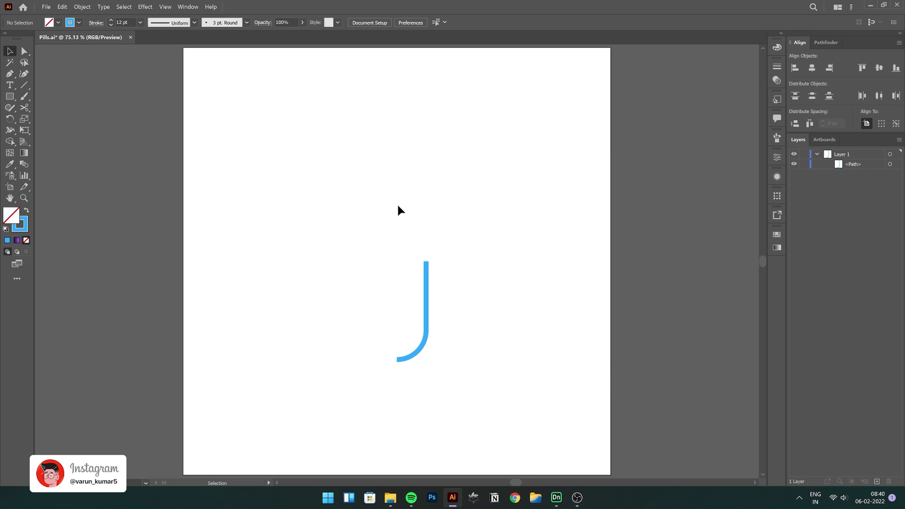
# Step: Apply the 3D Revolve effect to the remaining J-shaped path
pyautogui.moveTo(406, 289); pyautogui.dragTo(457, 336)
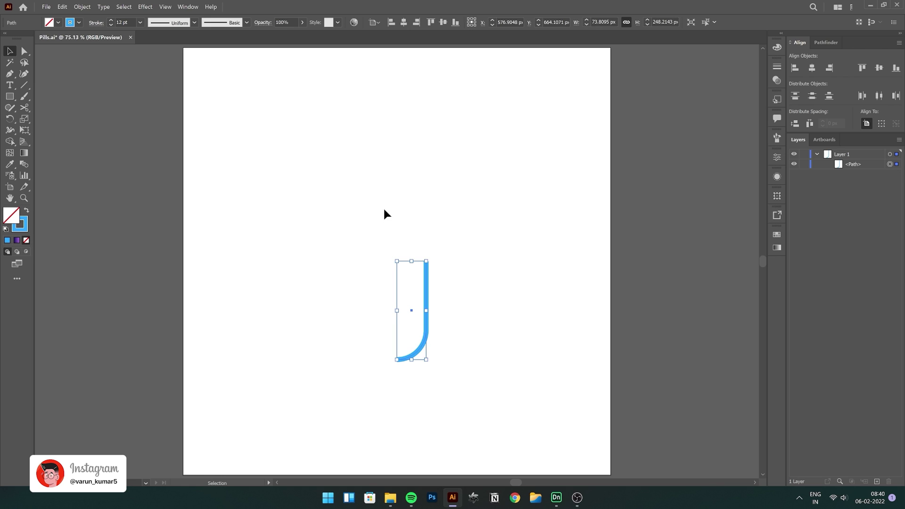
pyautogui.click(145, 6)
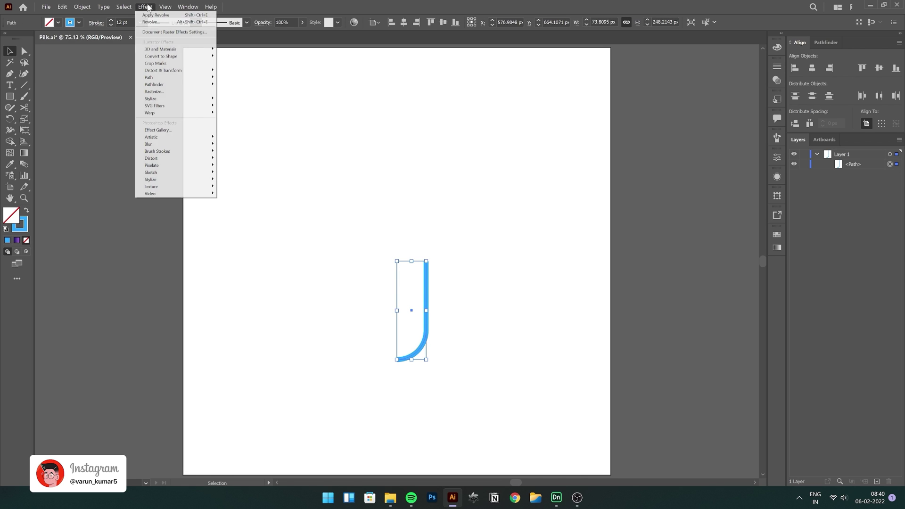
pyautogui.moveTo(161, 49)
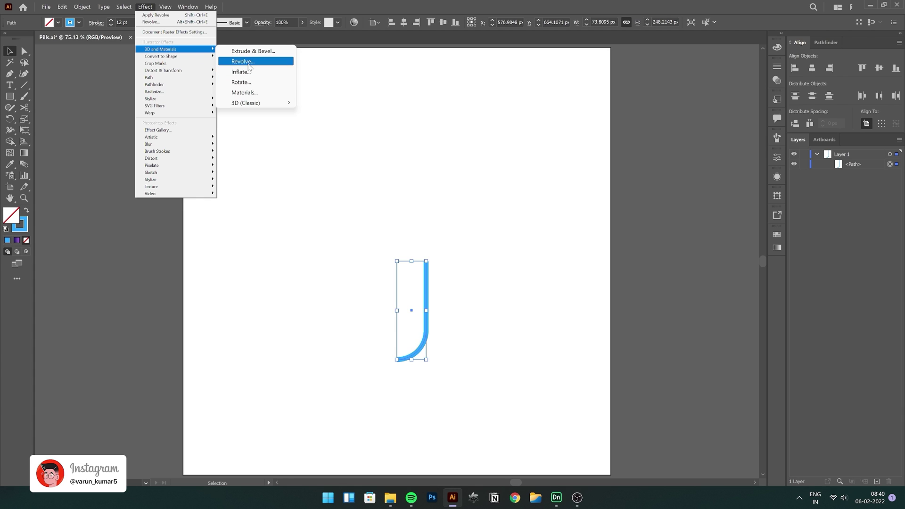
pyautogui.click(250, 62)
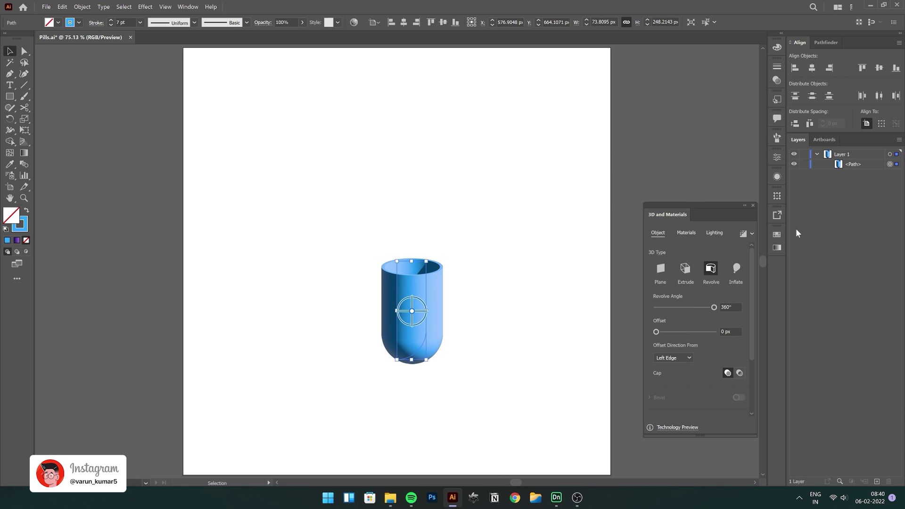
# Step: Add the revolved shape as an export asset named Capsule with OBJ as its format
pyautogui.click(776, 215)
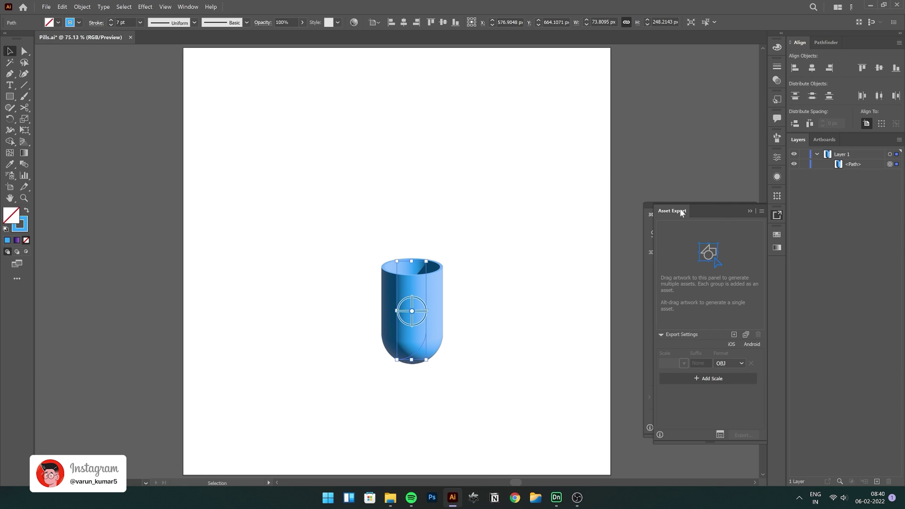
pyautogui.moveTo(420, 293); pyautogui.dragTo(682, 272)
pyautogui.doubleClick(668, 255)
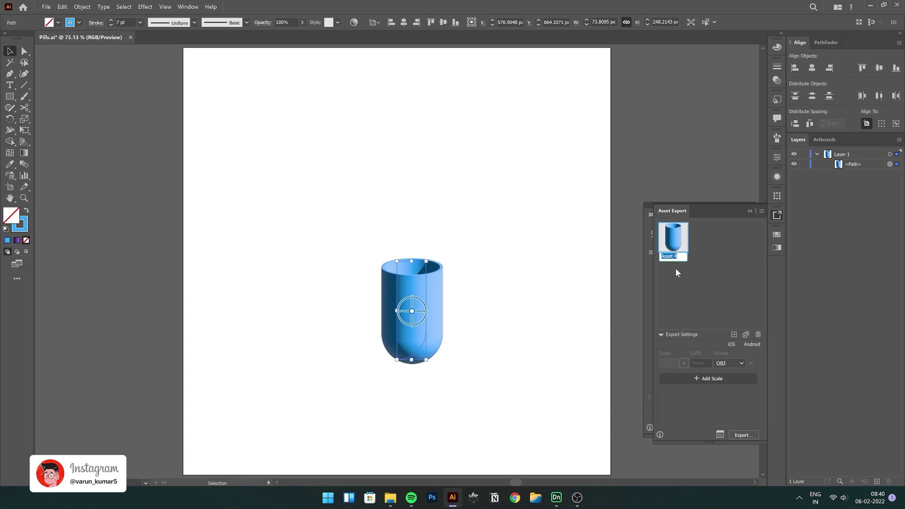
pyautogui.write('Capsule')
pyautogui.press('Return')
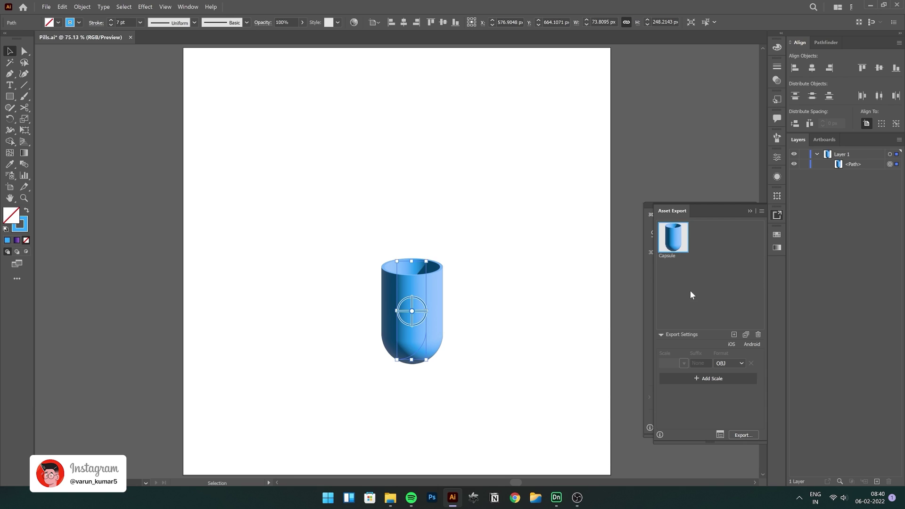
pyautogui.click(727, 364)
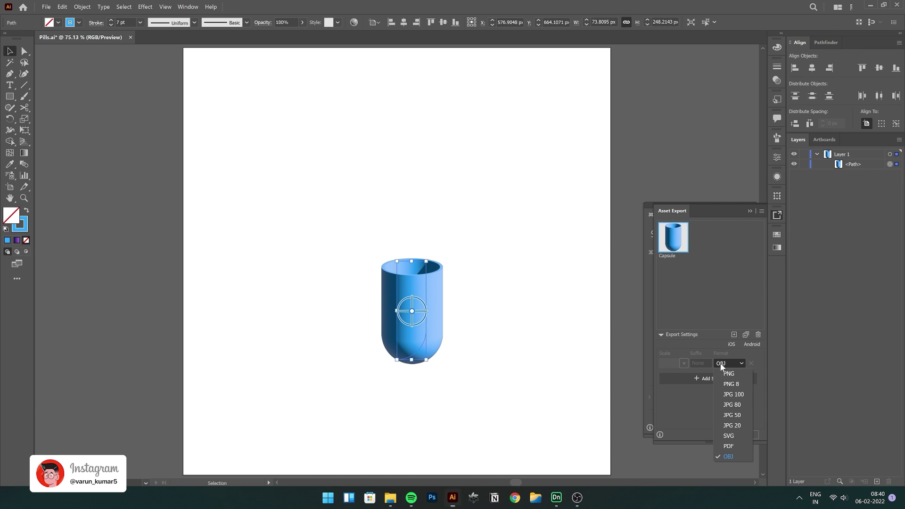
pyautogui.click(728, 457)
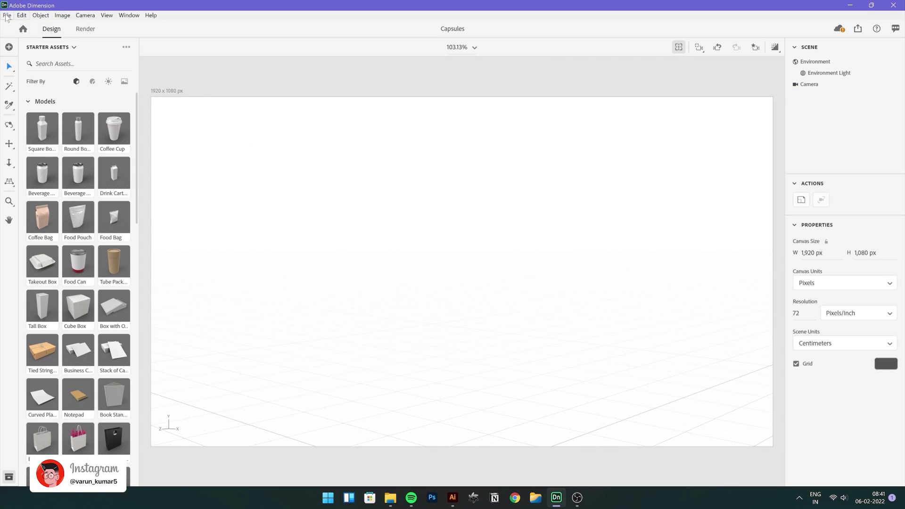
# Step: Switch to Adobe Dimension and import capsule.obj from the design folder as a 3D model
pyautogui.click(8, 15)
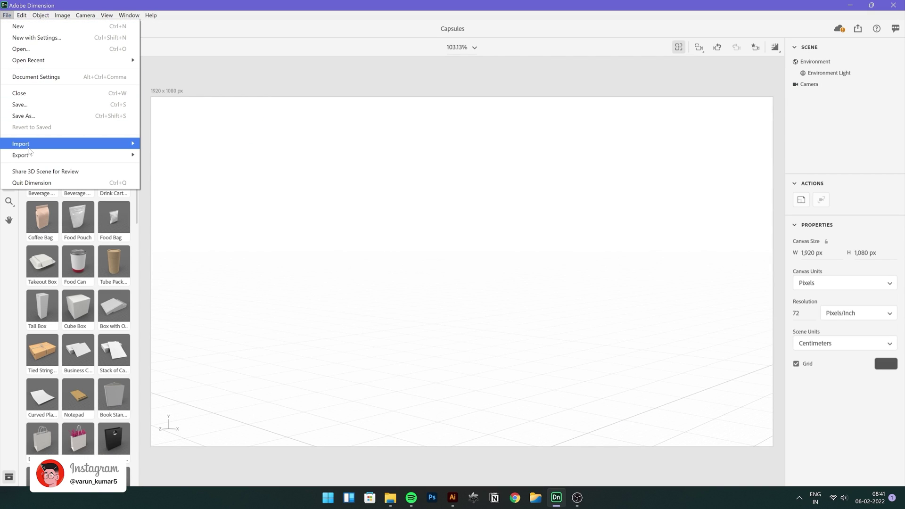
pyautogui.click(159, 143)
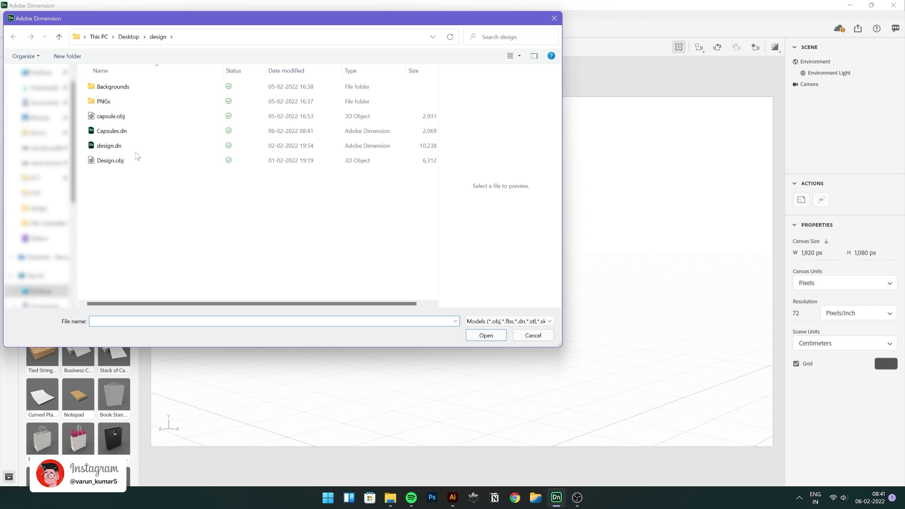
pyautogui.click(116, 117)
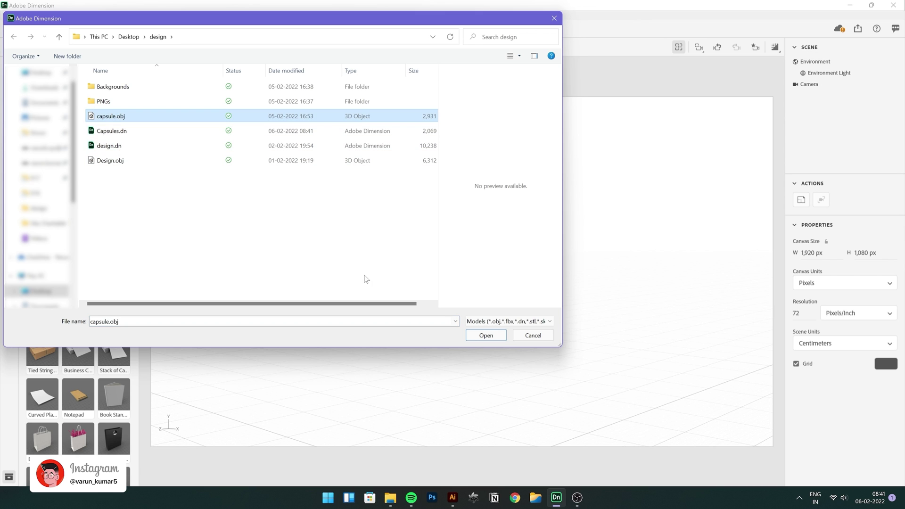
pyautogui.click(487, 336)
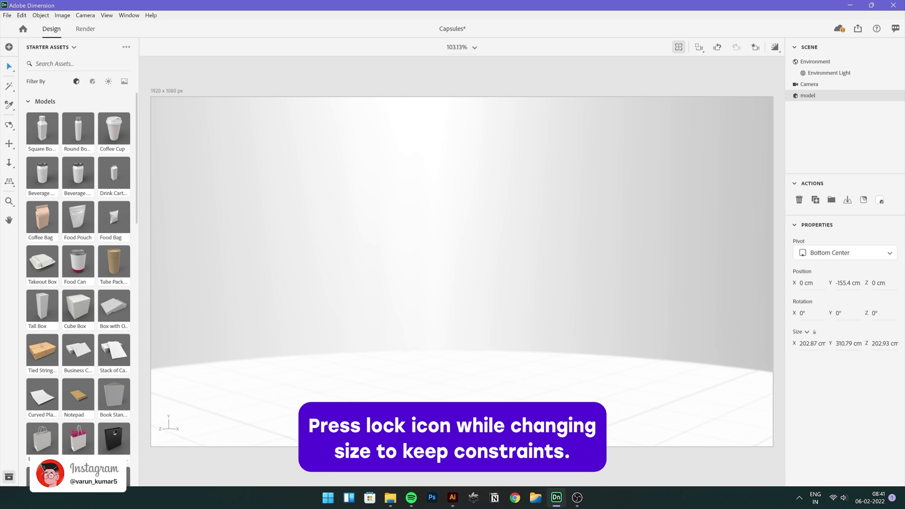
# Step: Set the model's X size to 10 cm with proportions locked and move it to the ground
pyautogui.click(811, 343)
pyautogui.write('10')
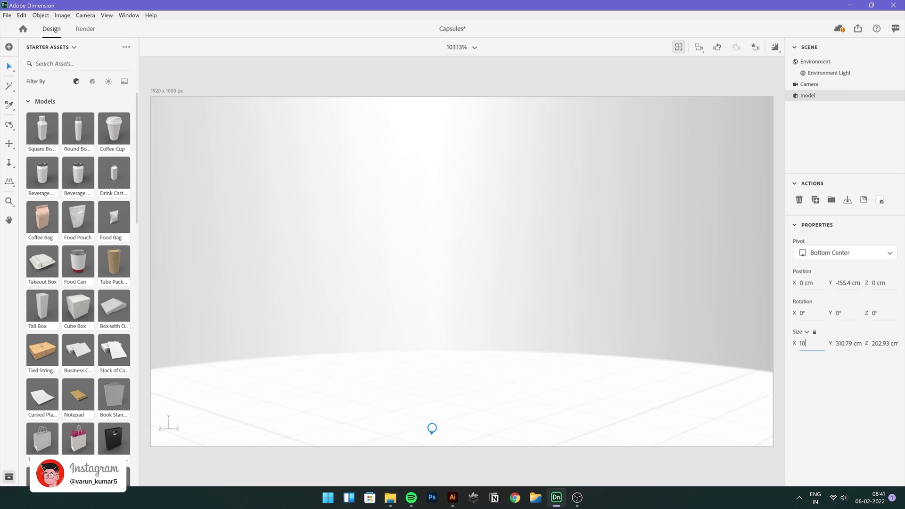
pyautogui.press('Return')
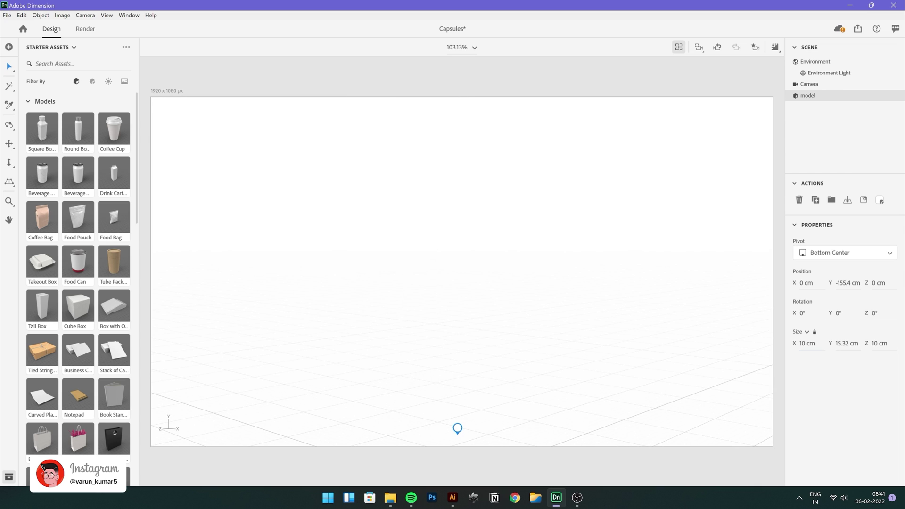
pyautogui.click(848, 200)
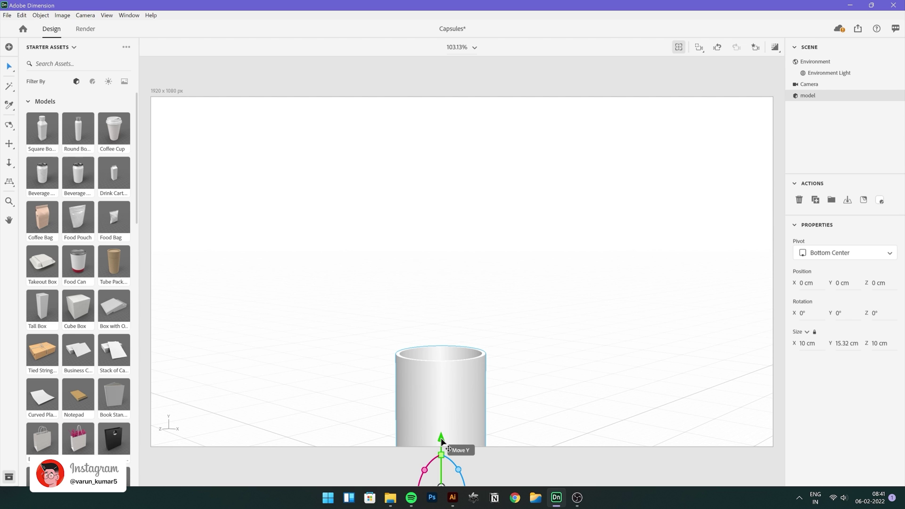
# Step: Orbit, pan and dolly the camera to frame the whole capsule half near the middle of the canvas
pyautogui.moveTo(447, 338)
pyautogui.mouseDown(button='right')
pyautogui.moveTo(448, 309)
pyautogui.moveTo(447, 333)
pyautogui.mouseUp(button='right')
pyautogui.moveTo(446, 373); pyautogui.dragTo(447, 373, button='middle')
pyautogui.moveTo(447, 373); pyautogui.dragTo(456, 296)
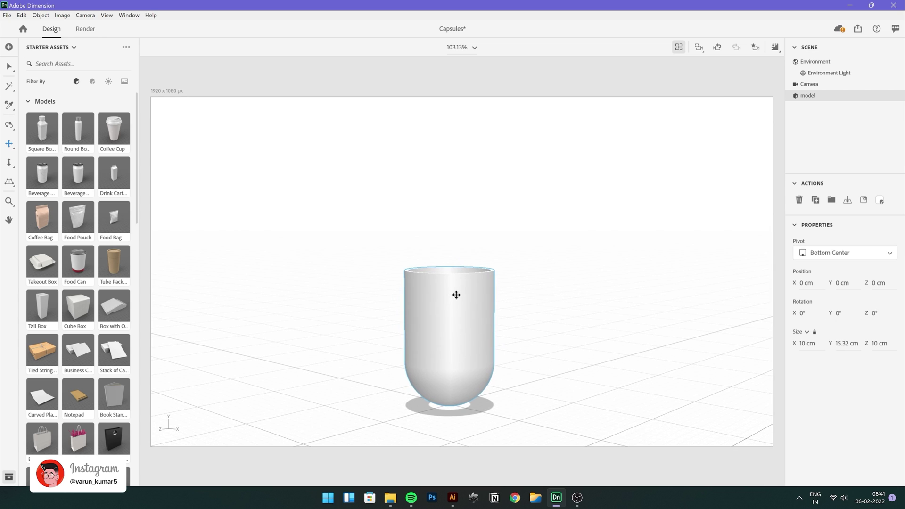
pyautogui.press('v')
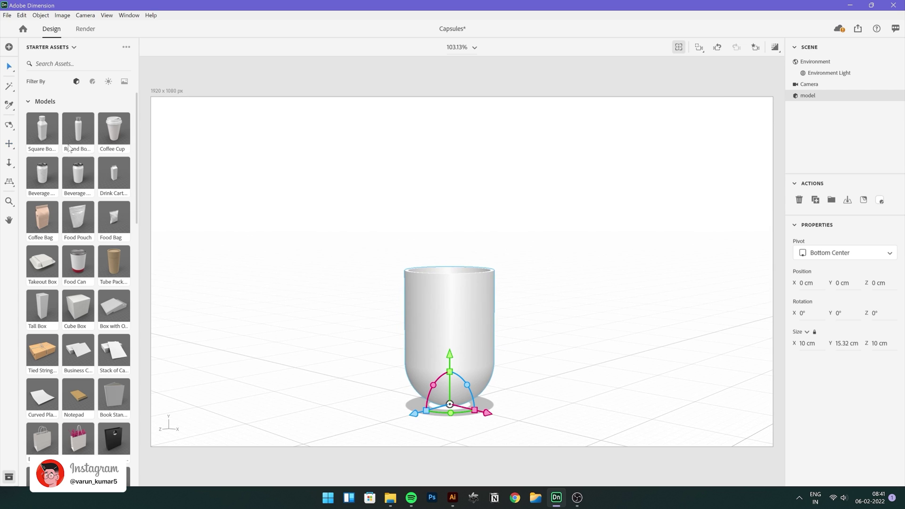
pyautogui.click(9, 126)
pyautogui.moveTo(413, 276); pyautogui.dragTo(437, 281)
pyautogui.click(8, 144)
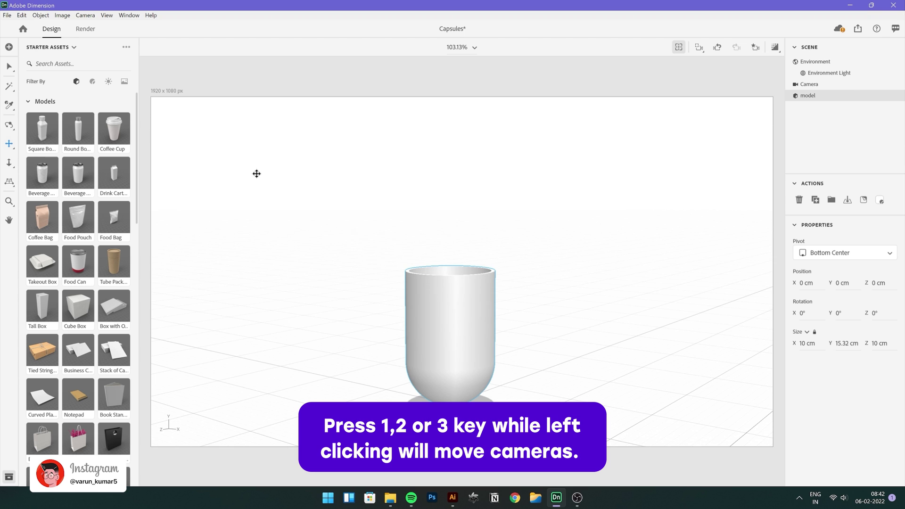
pyautogui.moveTo(473, 313); pyautogui.dragTo(483, 289)
pyautogui.click(9, 162)
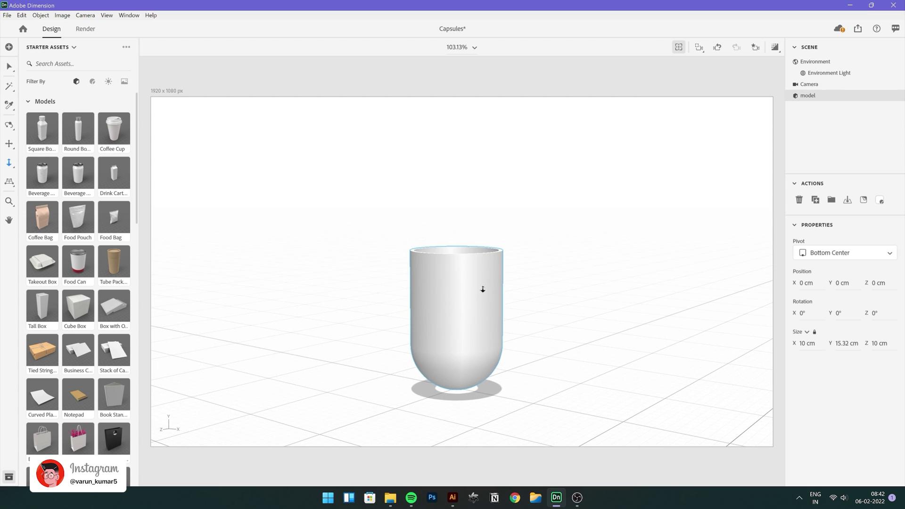
pyautogui.press('1')
pyautogui.moveTo(471, 243); pyautogui.dragTo(473, 270)
pyautogui.press('2')
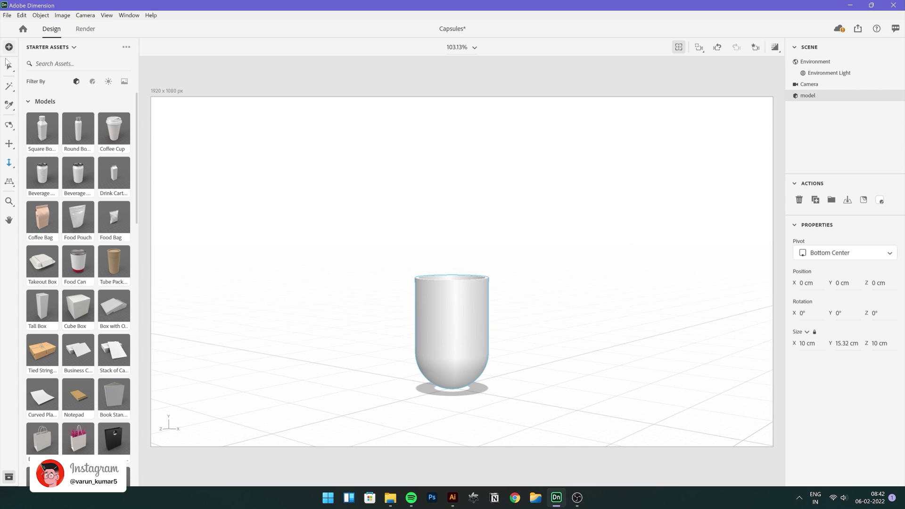
# Step: Rename the imported model as Capsule bottom
pyautogui.click(9, 66)
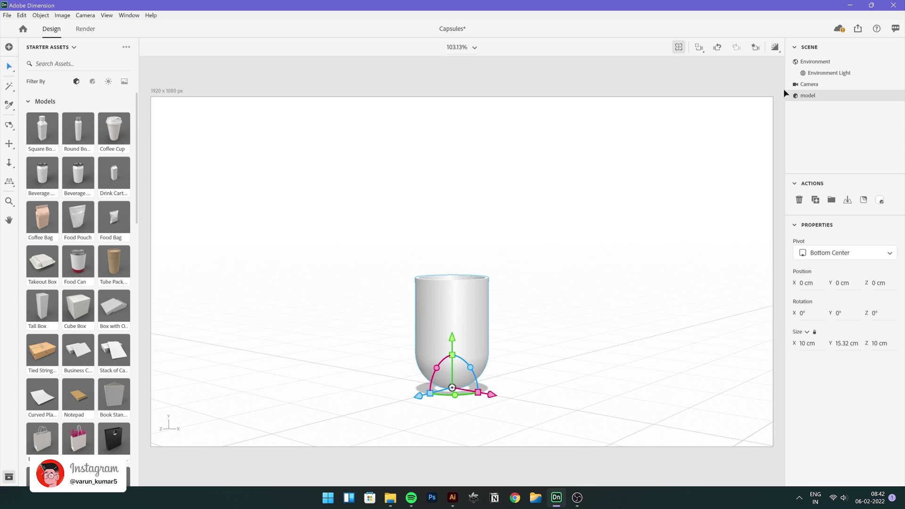
pyautogui.doubleClick(810, 96)
pyautogui.write('Capsule bottom')
pyautogui.press('Return')
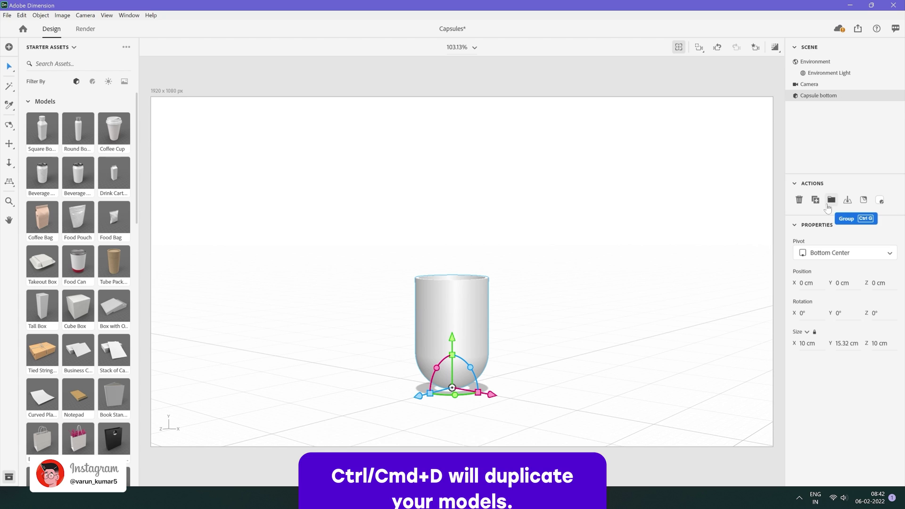
# Step: Duplicate the Capsule bottom model and rename the copy as Capsule top
pyautogui.click(815, 201)
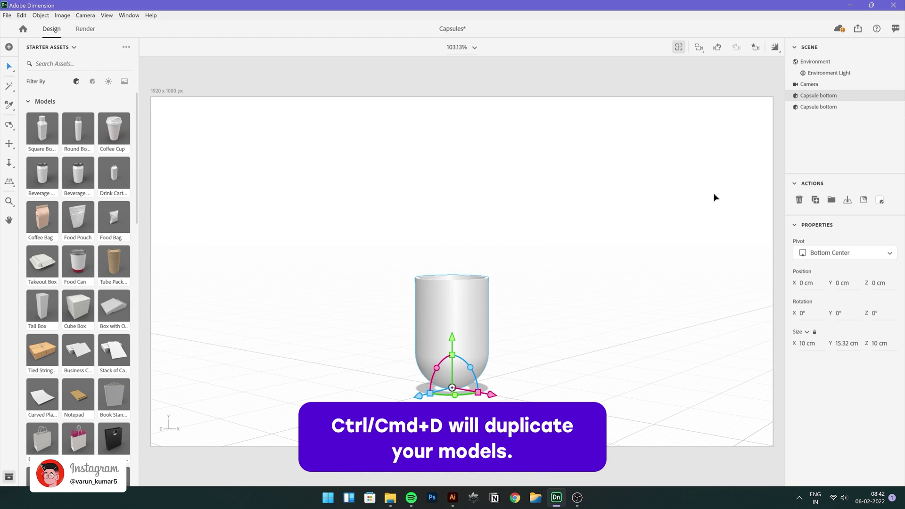
pyautogui.doubleClick(811, 96)
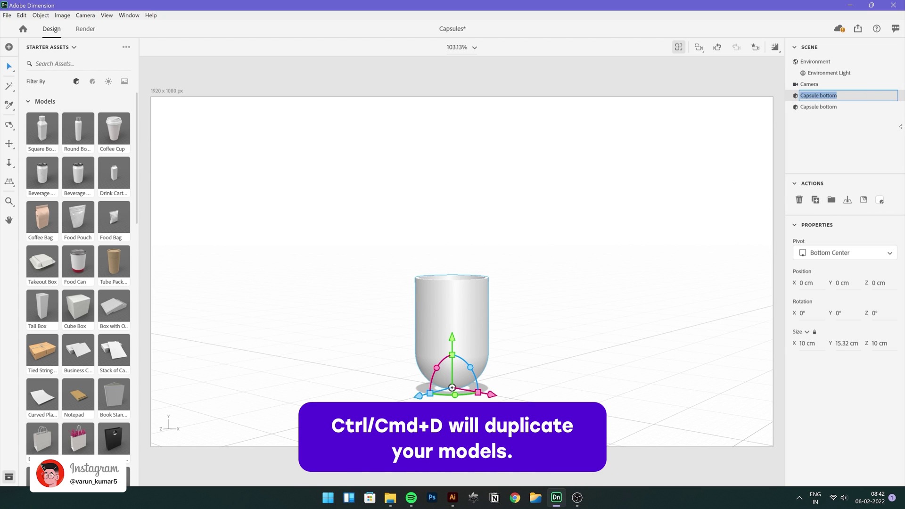
pyautogui.press('End')
pyautogui.press('BackSpace')
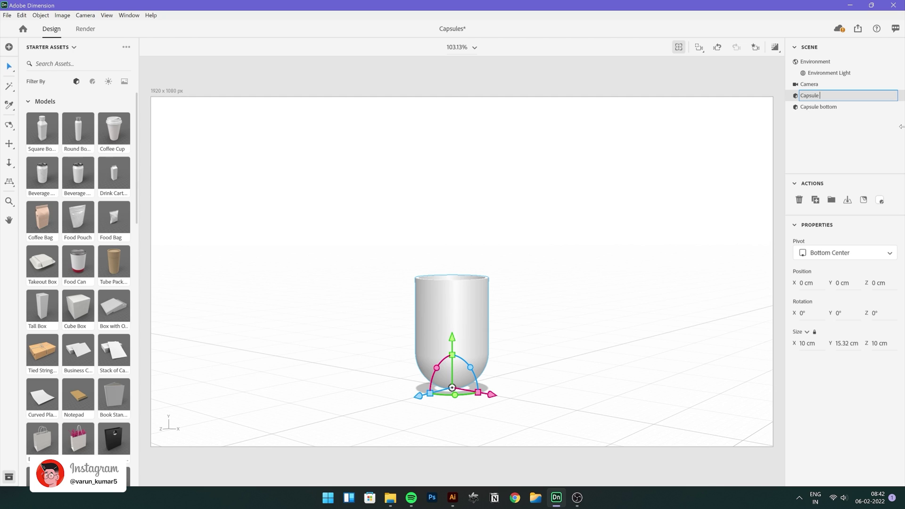
pyautogui.press('Return')
pyautogui.press('Return')
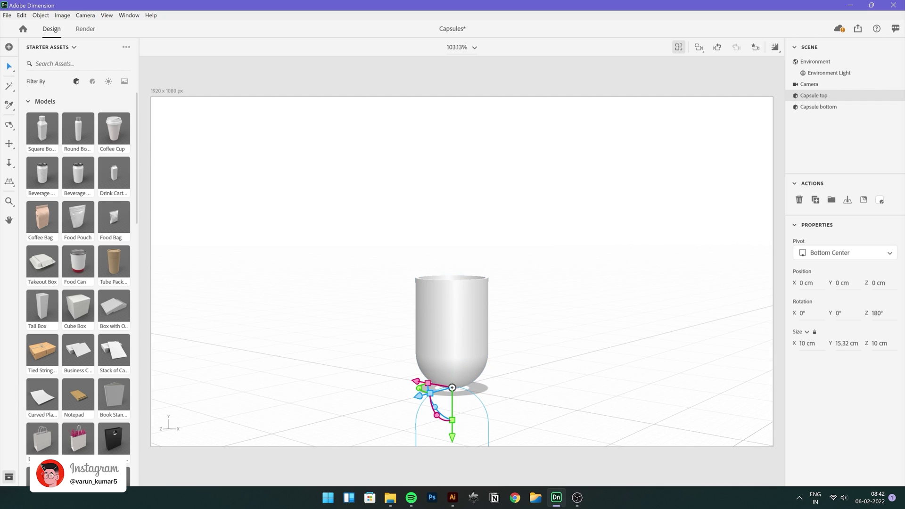
# Step: Raise the Capsule top model to a Y position of about 30.7 cm so its rim meets the Capsule bottom's rim
pyautogui.click(848, 200)
pyautogui.moveTo(451, 330); pyautogui.dragTo(450, 217)
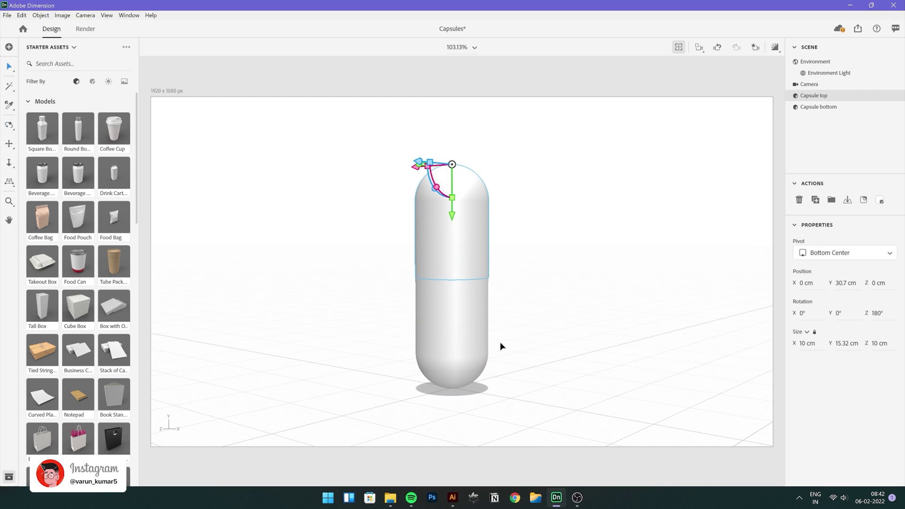
pyautogui.press('3')
pyautogui.moveTo(481, 299); pyautogui.dragTo(473, 198)
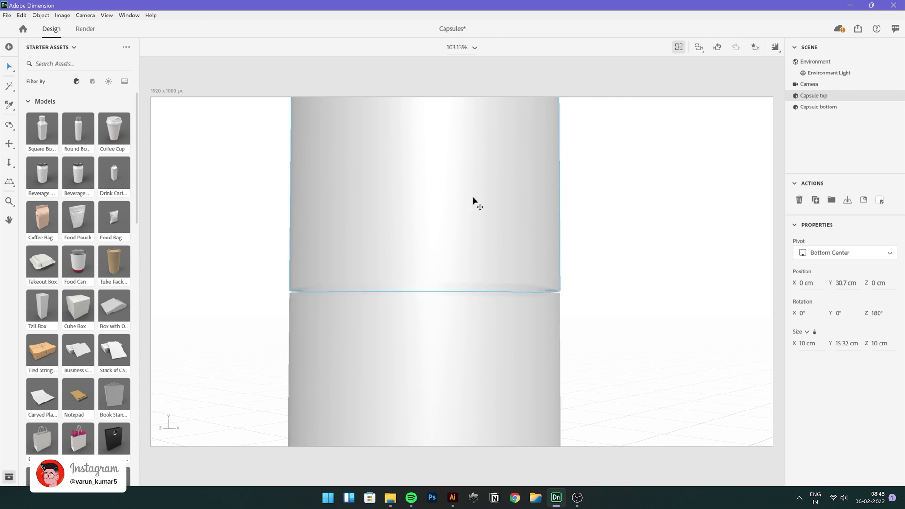
pyautogui.moveTo(487, 193); pyautogui.dragTo(498, 307, button='middle')
pyautogui.moveTo(498, 307); pyautogui.dragTo(511, 275, button='right')
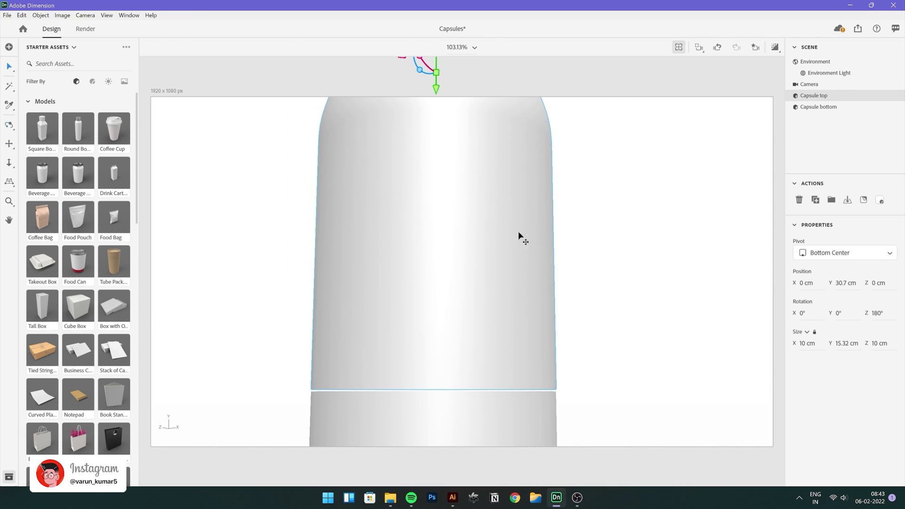
pyautogui.moveTo(436, 89); pyautogui.dragTo(437, 92)
# Step: Scale the Capsule top model proportionally to 9.5 cm in X and lower it to Y 29.9 cm onto the Capsule bottom's rim
pyautogui.click(808, 343)
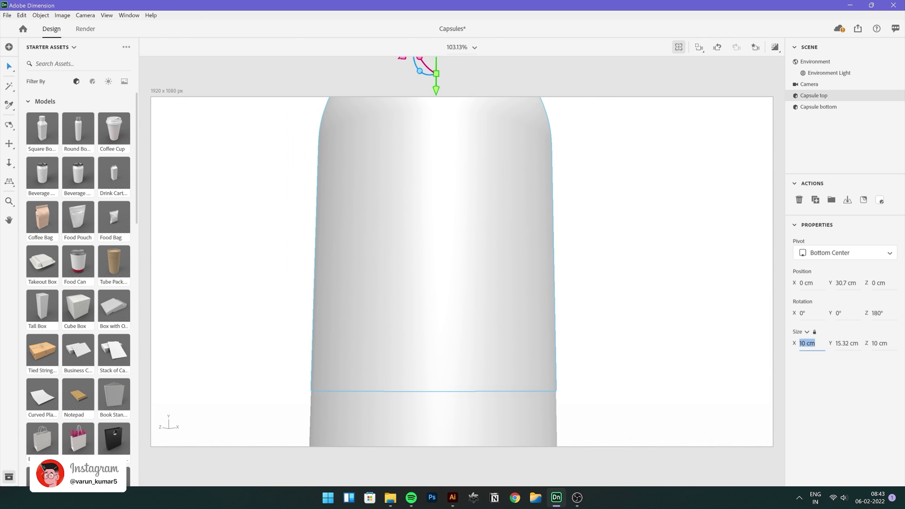
pyautogui.write('9.5')
pyautogui.press('Return')
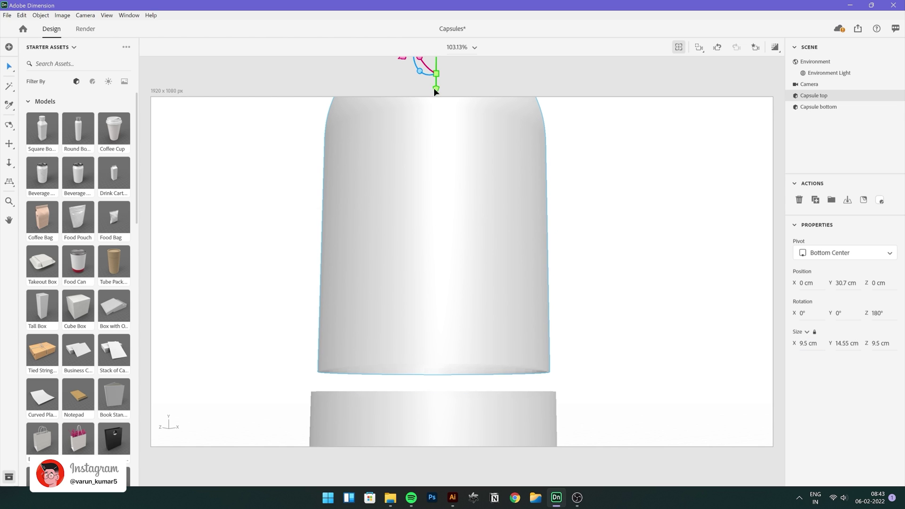
pyautogui.moveTo(436, 90); pyautogui.dragTo(438, 105)
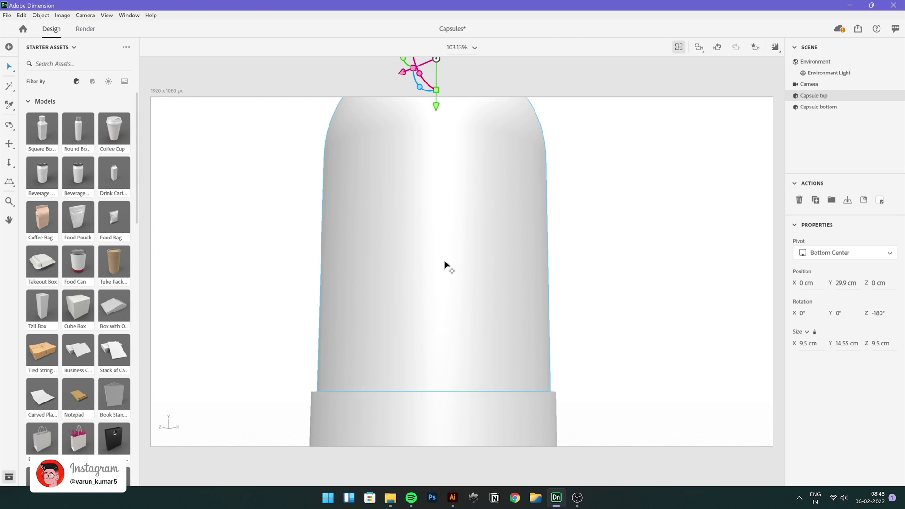
# Step: Inspect the joint between the two capsule halves from above and frame the whole capsule on the canvas
pyautogui.press('1')
pyautogui.moveTo(446, 264); pyautogui.dragTo(440, 341)
pyautogui.press('3')
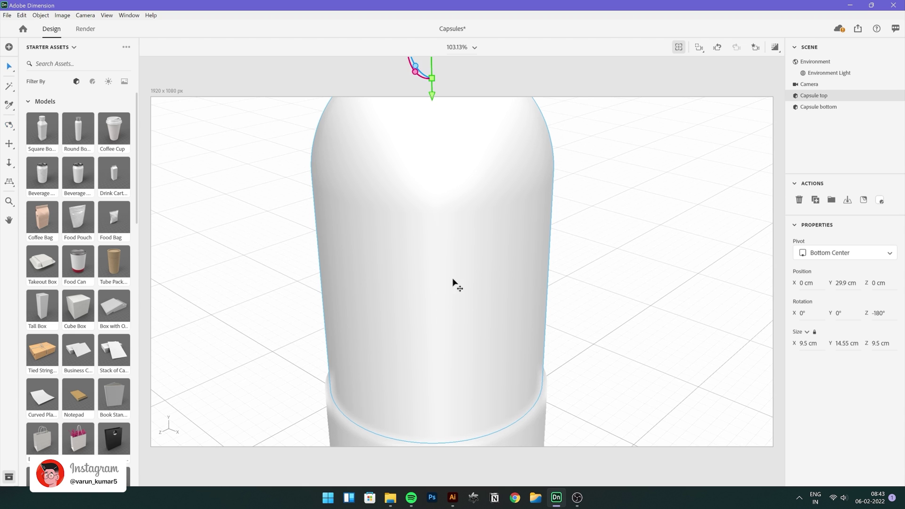
pyautogui.moveTo(456, 284)
pyautogui.mouseDown()
pyautogui.moveTo(449, 361)
pyautogui.moveTo(471, 289)
pyautogui.moveTo(474, 351)
pyautogui.moveTo(468, 290)
pyautogui.mouseUp()
pyautogui.press('1')
pyautogui.press('2')
pyautogui.moveTo(468, 291); pyautogui.dragTo(473, 284, button='middle')
pyautogui.press('v')
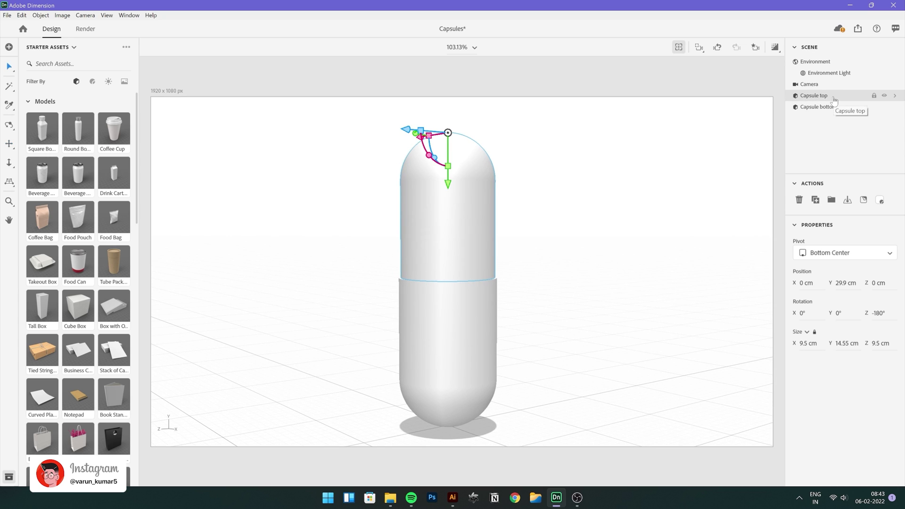
# Step: Apply the Plastic material to the Capsule bottom model
pyautogui.click(822, 109)
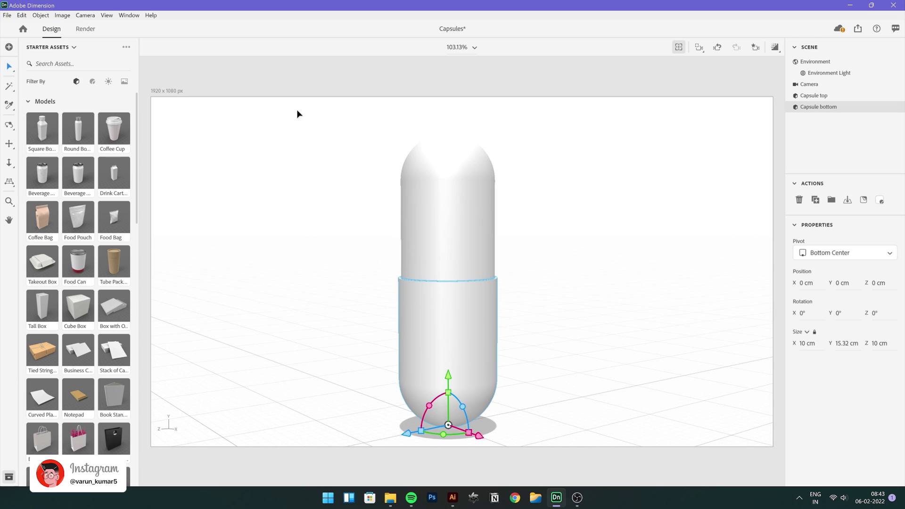
pyautogui.click(92, 82)
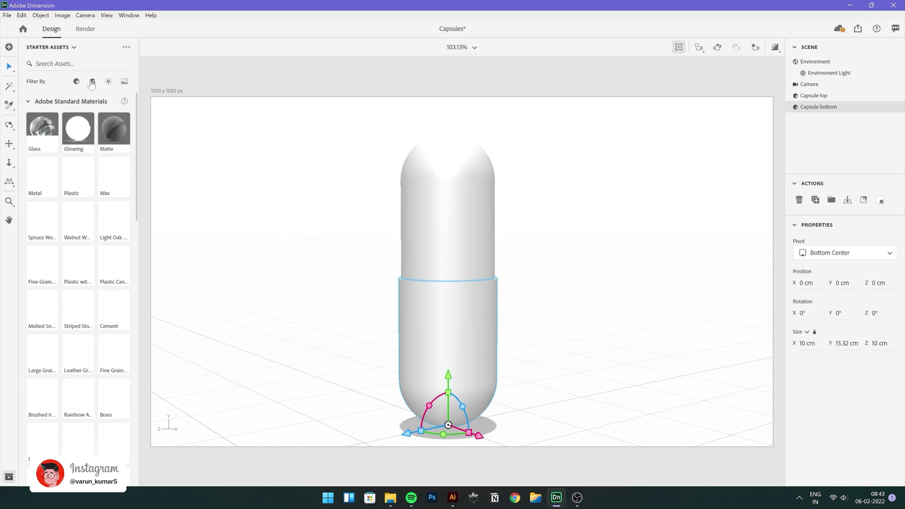
pyautogui.click(82, 181)
pyautogui.moveTo(491, 336); pyautogui.dragTo(503, 295, button='right')
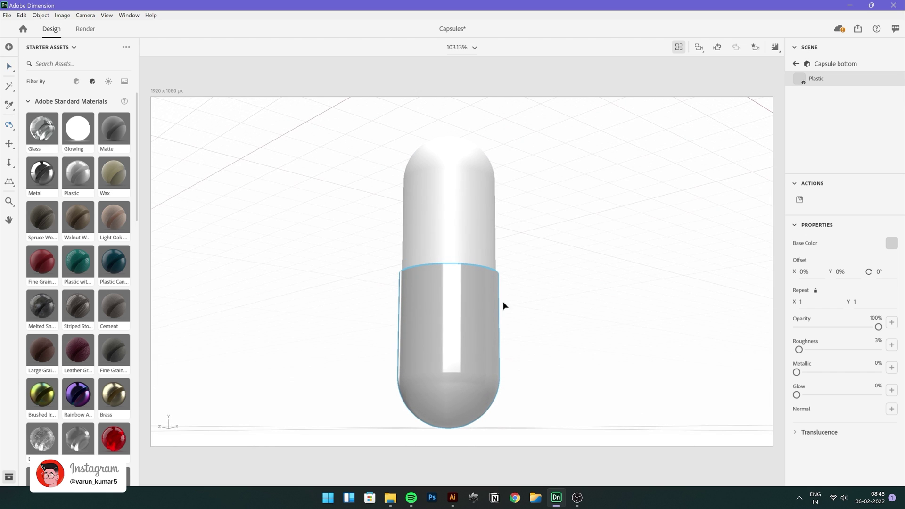
# Step: Switch to Illustrator to check the dark maroon square's hex color, and return to Dimension
pyautogui.click(452, 498)
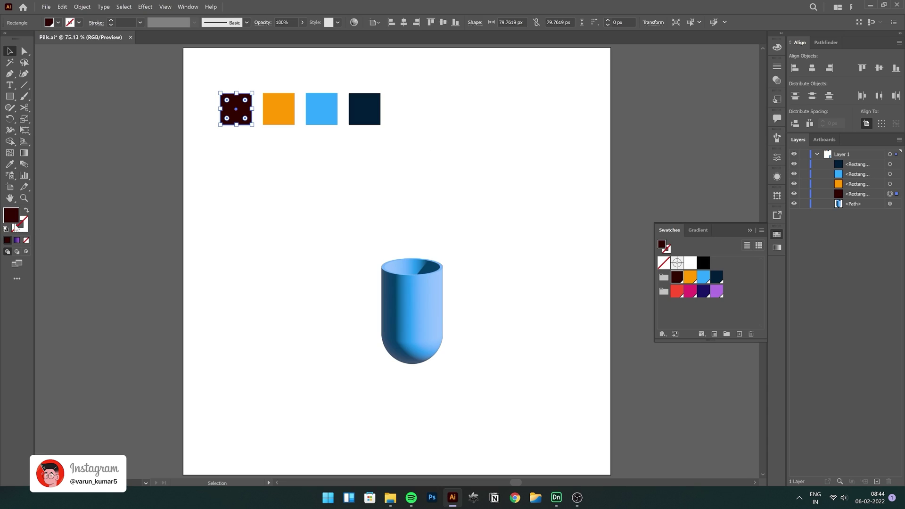
pyautogui.doubleClick(14, 216)
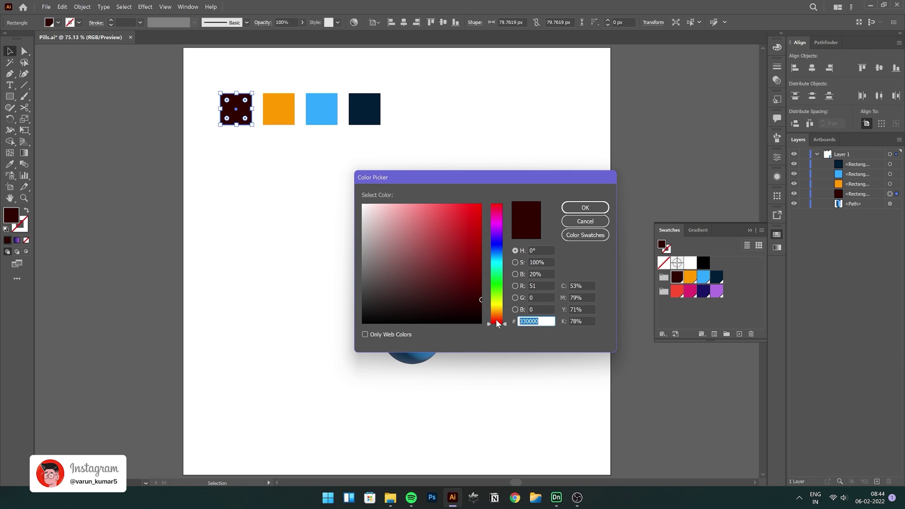
pyautogui.click(583, 208)
pyautogui.hotkey('alt', 'Tab')
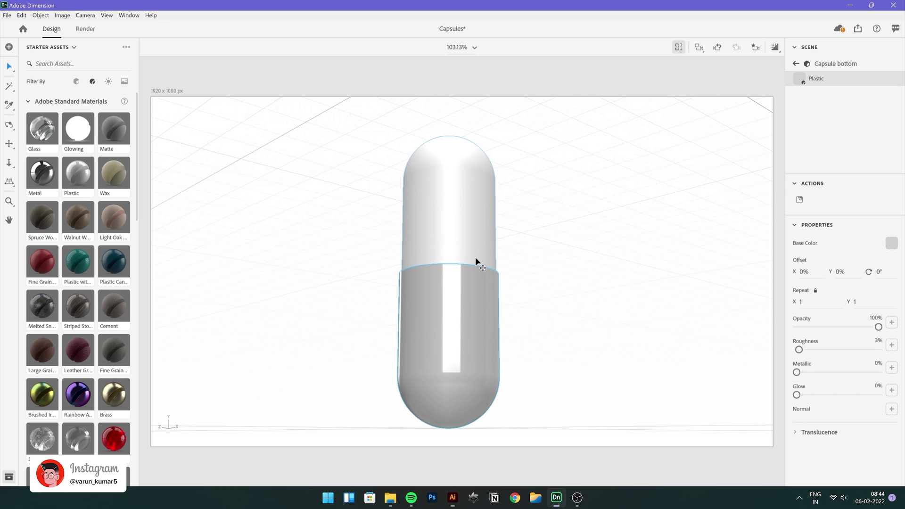
# Step: Set the Plastic material's base color to the saved dark maroon 330000
pyautogui.click(892, 243)
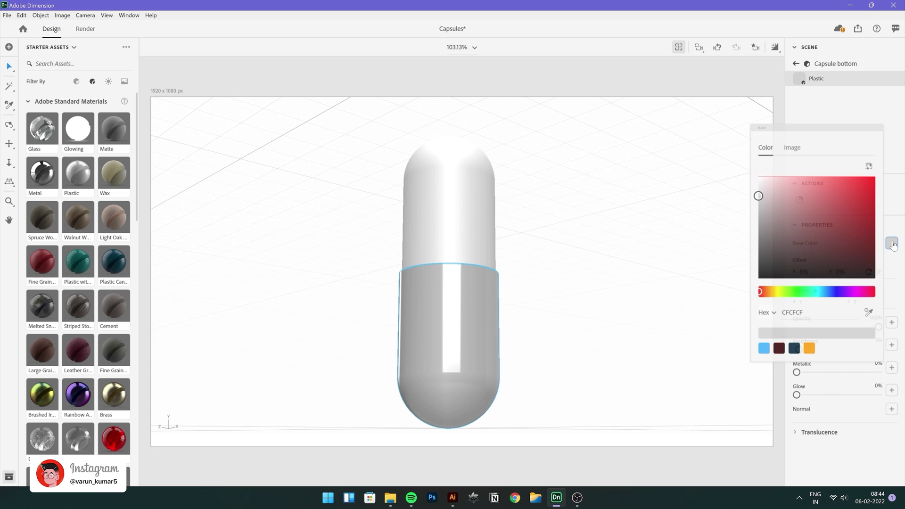
pyautogui.click(779, 348)
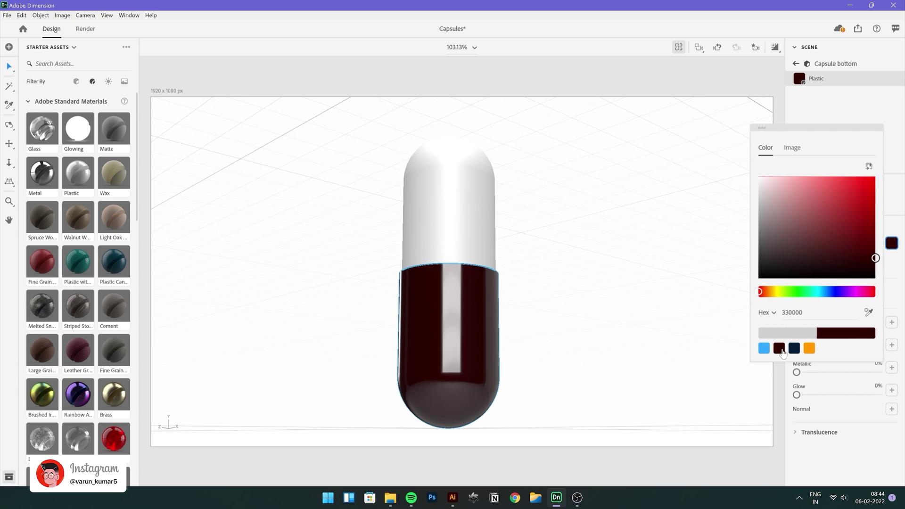
pyautogui.click(870, 114)
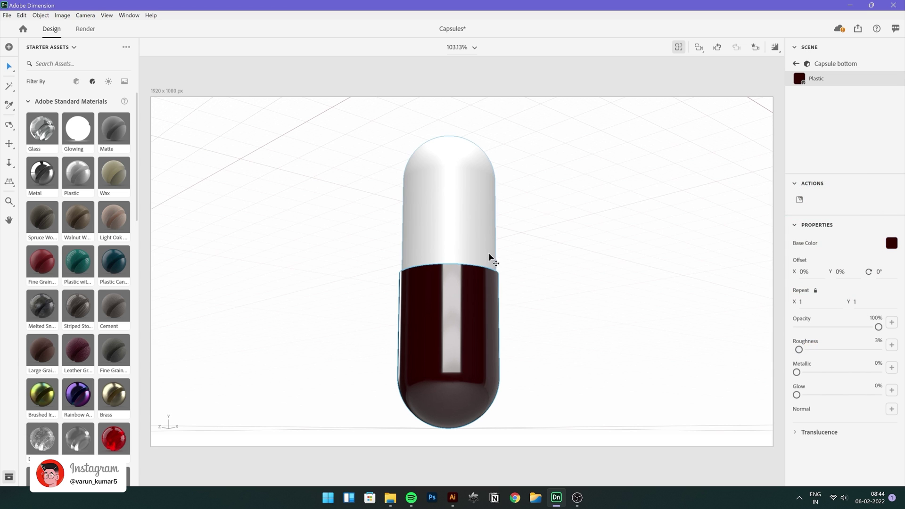
# Step: Set the roughness of the Capsule bottom's Plastic material to 26%
pyautogui.press('1')
pyautogui.moveTo(490, 254); pyautogui.dragTo(584, 240)
pyautogui.press('v')
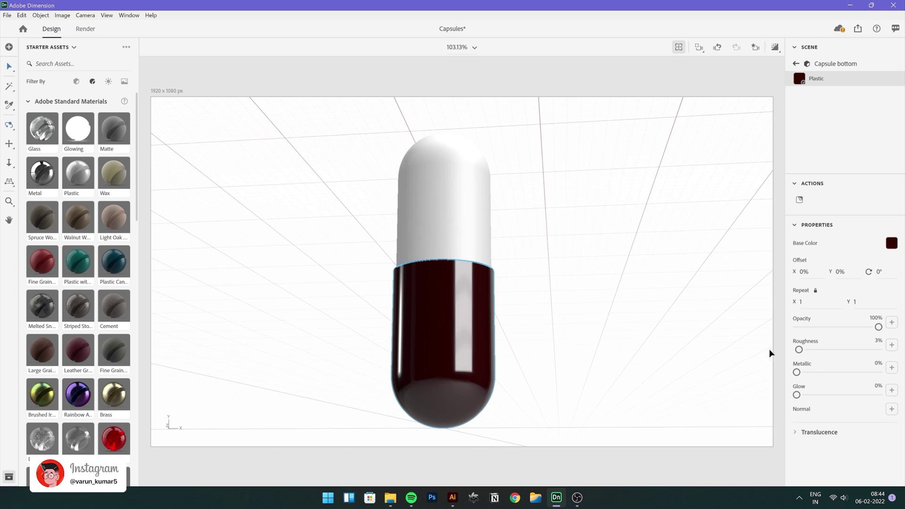
pyautogui.moveTo(800, 349); pyautogui.dragTo(818, 348)
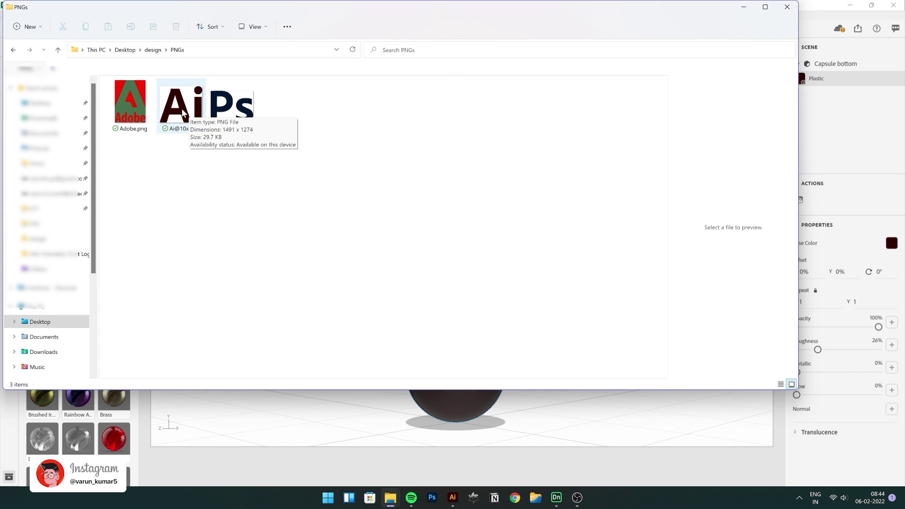
# Step: Place Adobe.png from the PNGs folder as a decal on the Capsule bottom's front and scale it proportionally to 126.6%
pyautogui.doubleClick(132, 105)
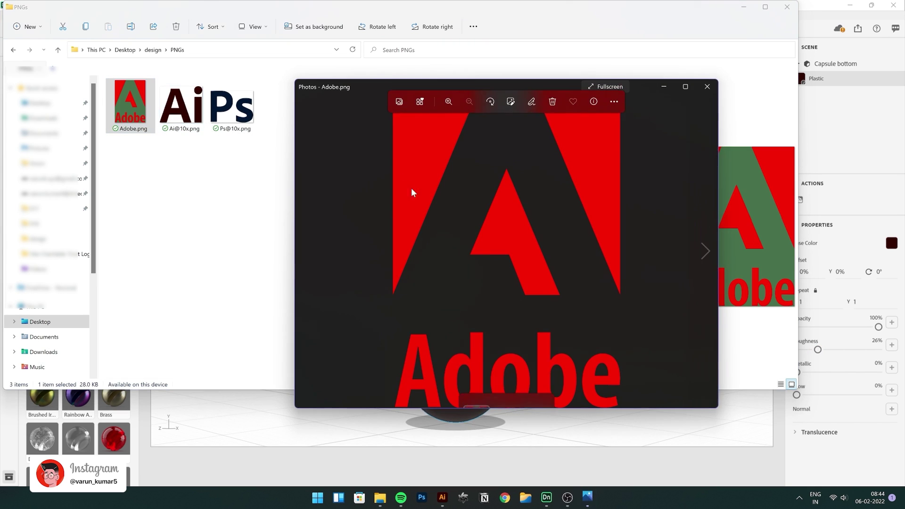
pyautogui.click(707, 86)
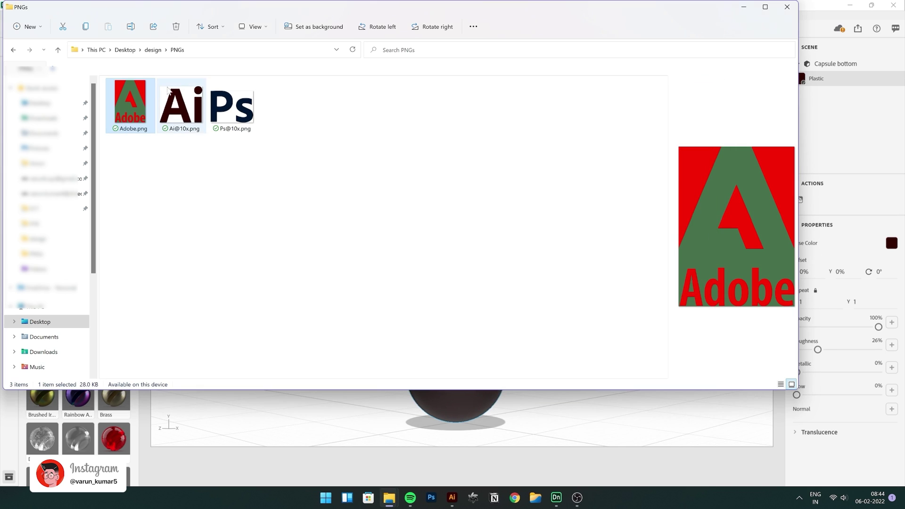
pyautogui.moveTo(118, 113); pyautogui.dragTo(451, 319)
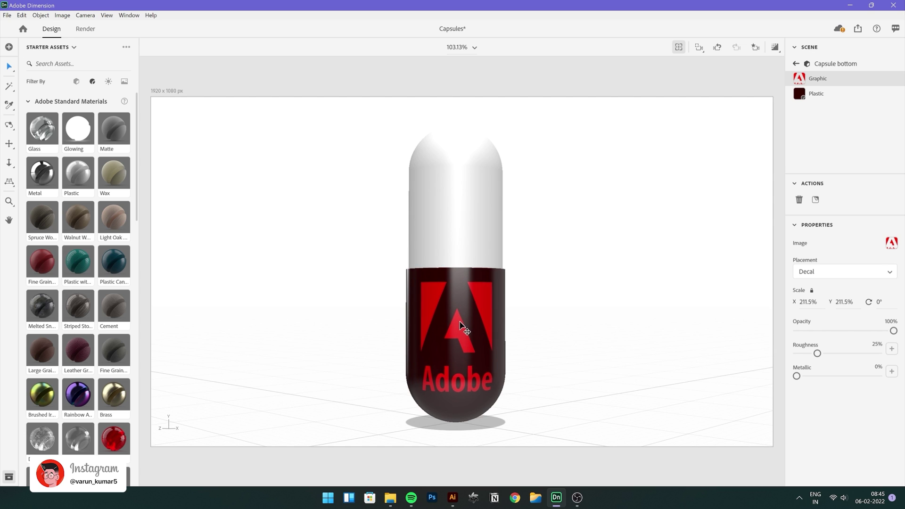
pyautogui.click(462, 324)
pyautogui.keyDown('shift'); pyautogui.moveTo(456, 282); pyautogui.dragTo(459, 304); pyautogui.keyUp('shift')
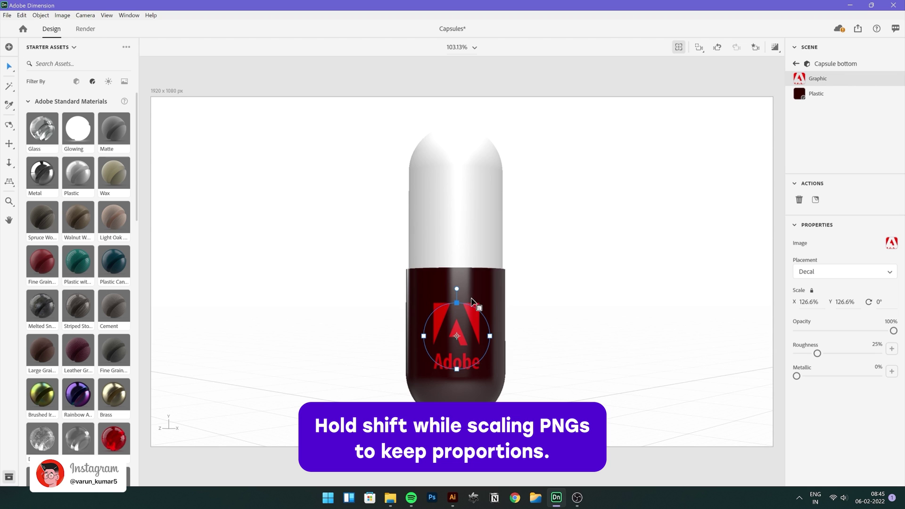
# Step: Apply the Glass material to the Capsule top model
pyautogui.press('3')
pyautogui.moveTo(492, 272); pyautogui.dragTo(493, 319)
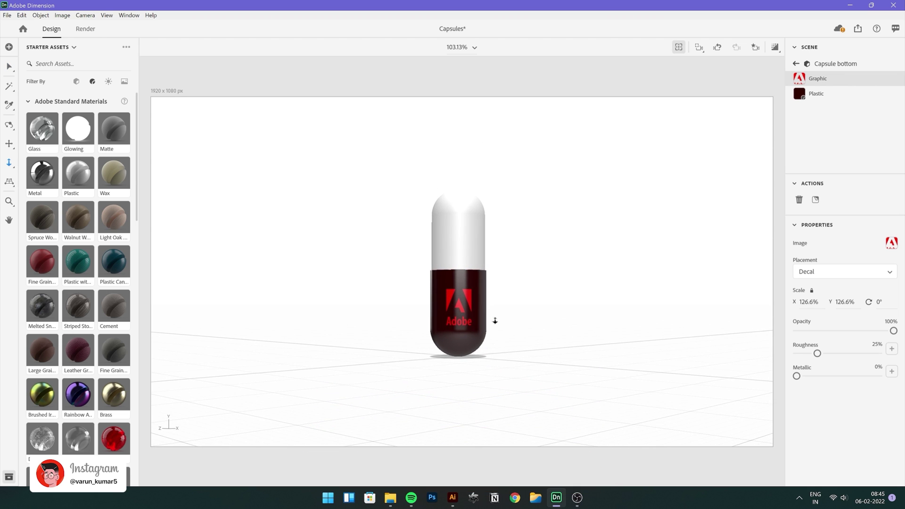
pyautogui.press('1')
pyautogui.moveTo(509, 277); pyautogui.dragTo(459, 300)
pyautogui.press('v')
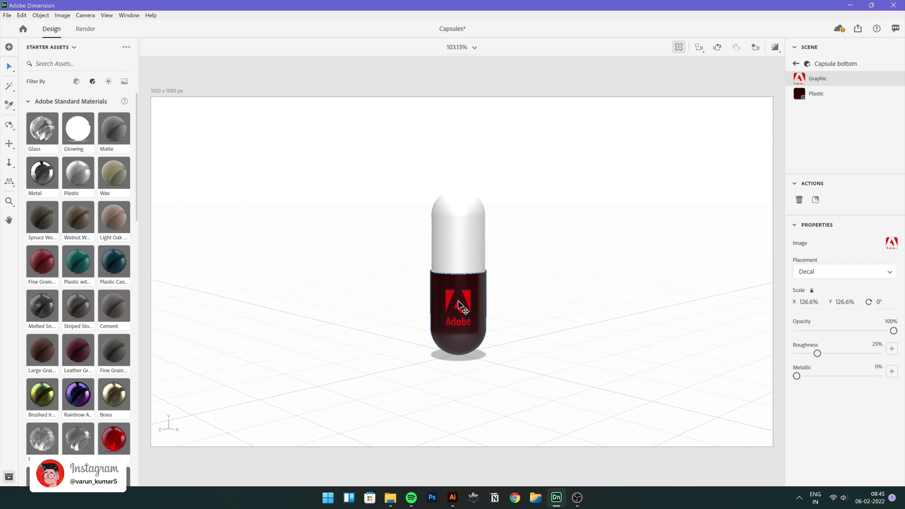
pyautogui.click(456, 233)
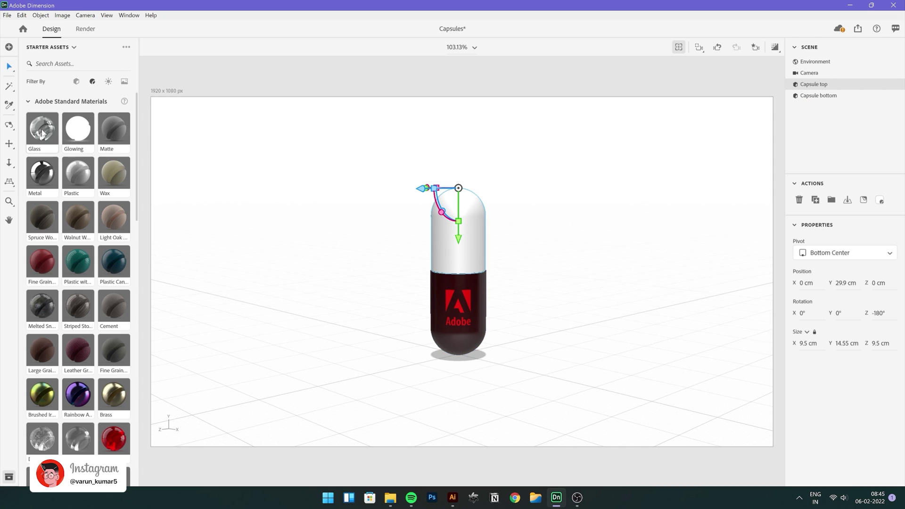
pyautogui.doubleClick(481, 269)
pyautogui.scroll(2, 483, 271)
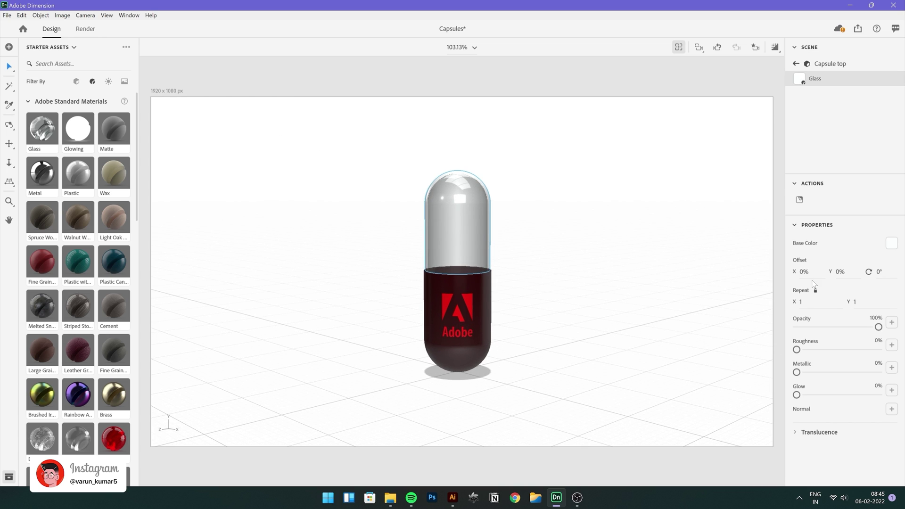
# Step: Check the glass and plastic capsule in the render preview, and return to the normal view
pyautogui.click(773, 48)
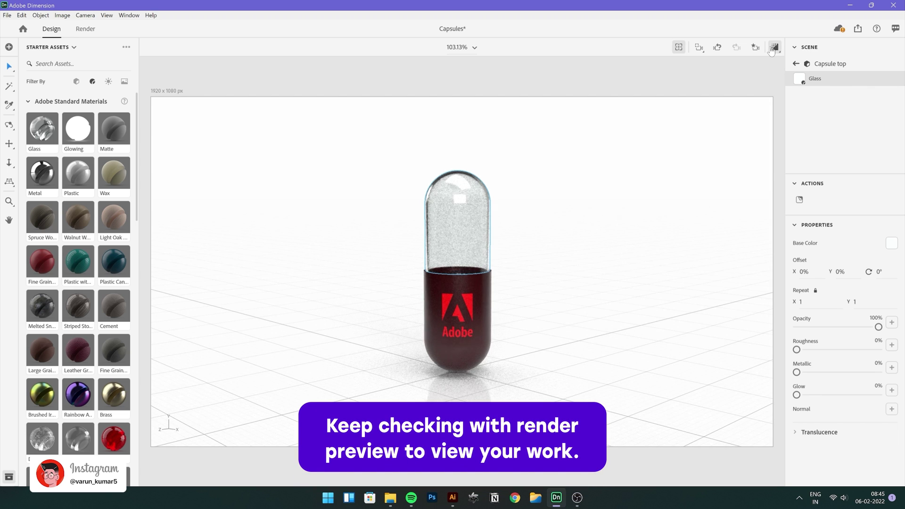
pyautogui.click(774, 48)
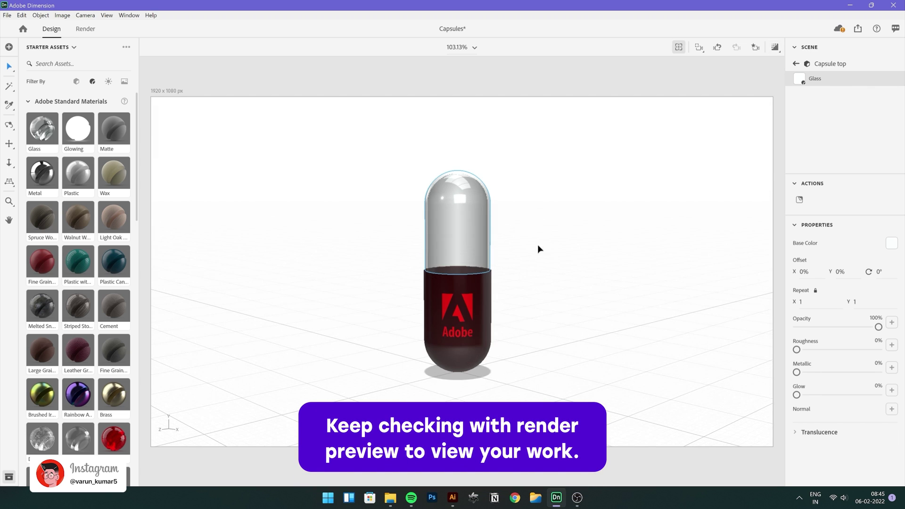
pyautogui.scroll(2, 436, 259)
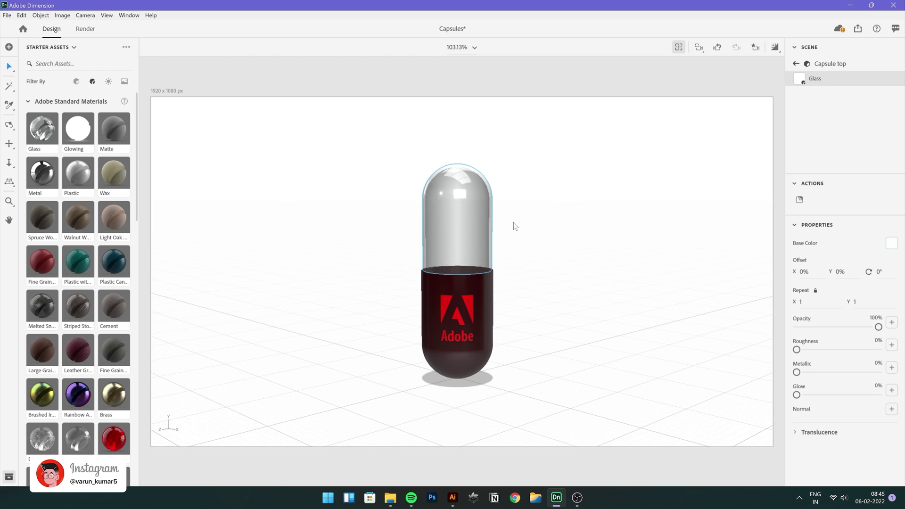
# Step: Save the scene and hide the Capsule top model
pyautogui.hotkey('ctrl', 's')
pyautogui.click(796, 64)
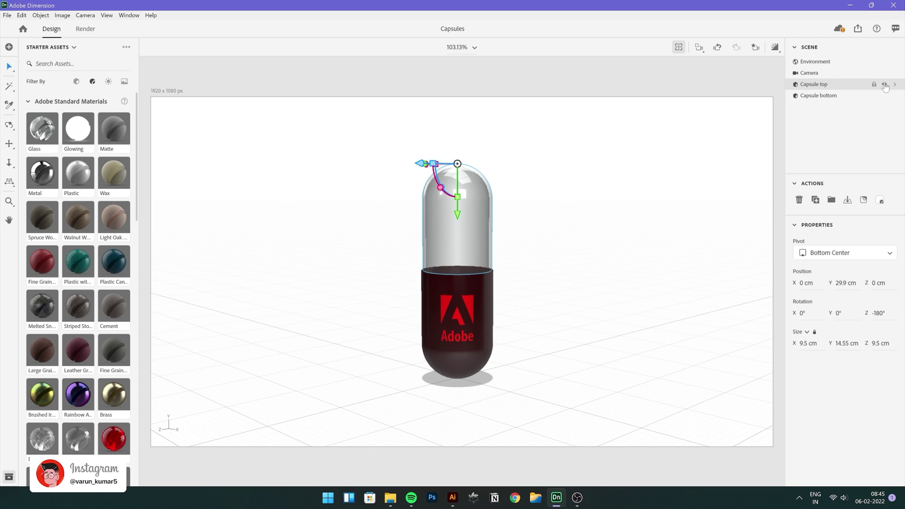
pyautogui.click(885, 85)
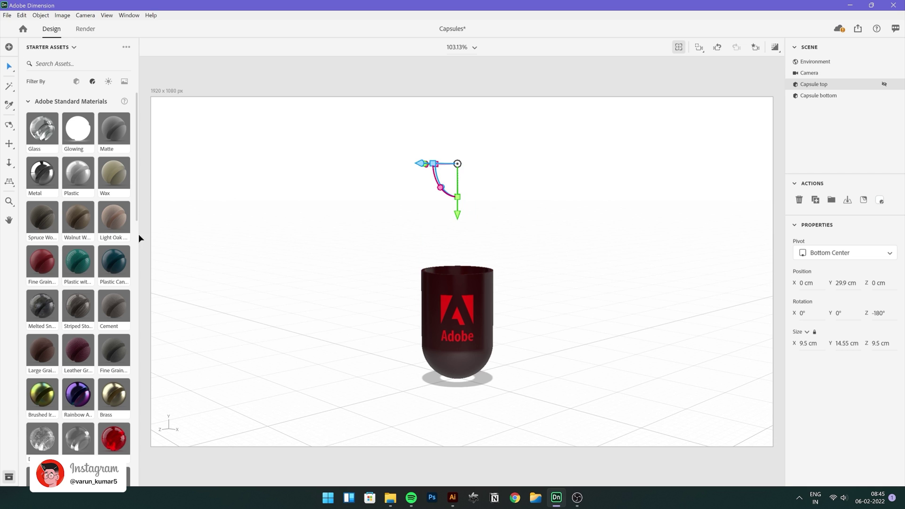
# Step: Add a Sphere from the starter models to the scene
pyautogui.click(77, 82)
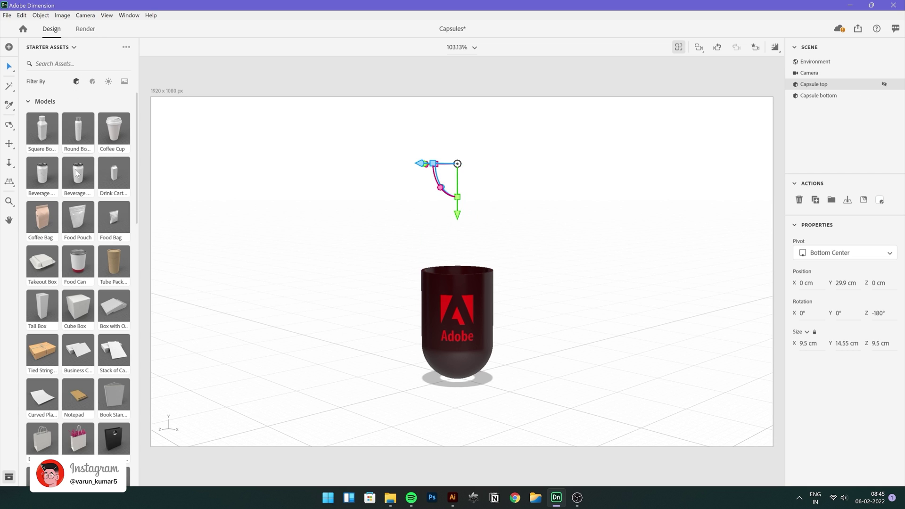
pyautogui.scroll(-5, 81, 302)
pyautogui.scroll(-7, 81, 306)
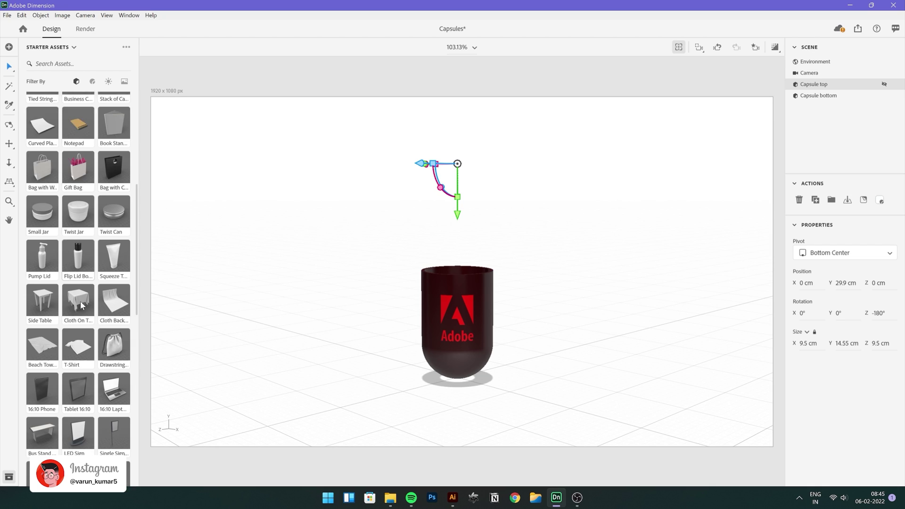
pyautogui.click(47, 276)
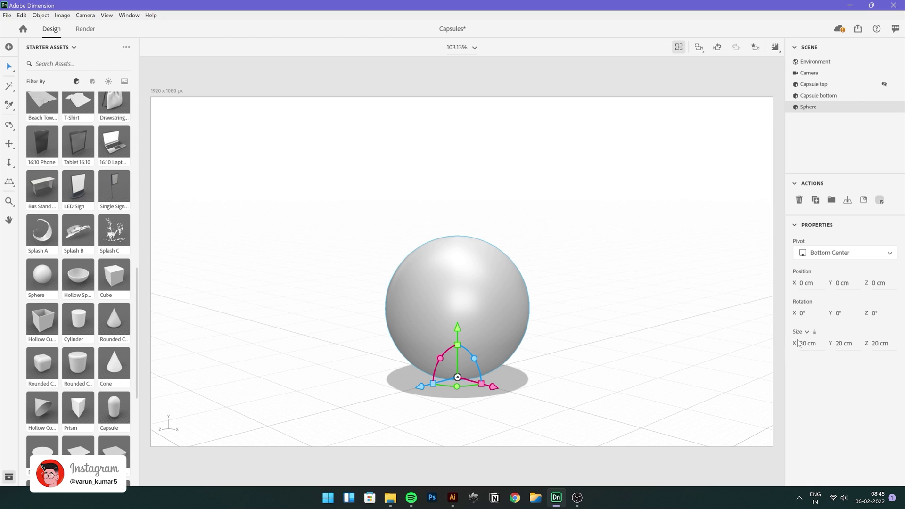
# Step: Scale the sphere uniformly to 8 cm and raise it to about 17.8 cm, above the capsule bottom
pyautogui.click(814, 339)
pyautogui.write('7')
pyautogui.press('Return')
pyautogui.moveTo(457, 327); pyautogui.dragTo(462, 205)
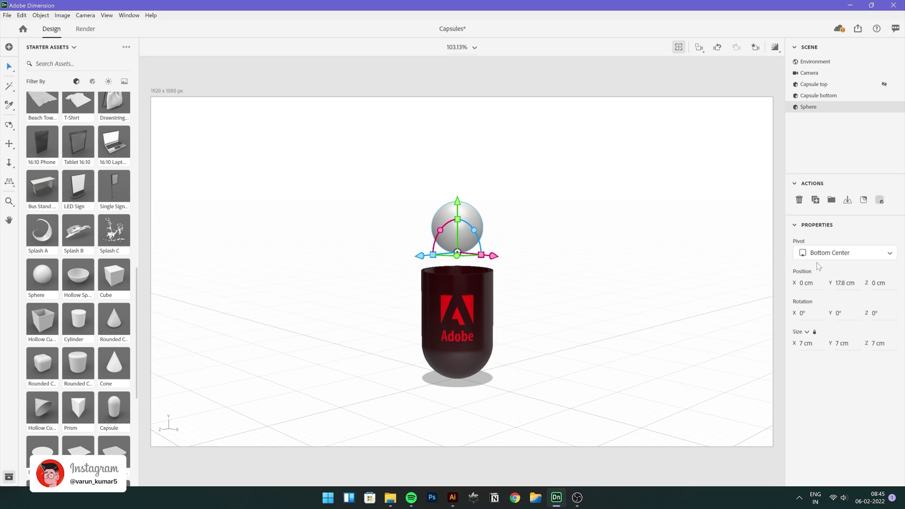
pyautogui.click(807, 343)
pyautogui.press('Return')
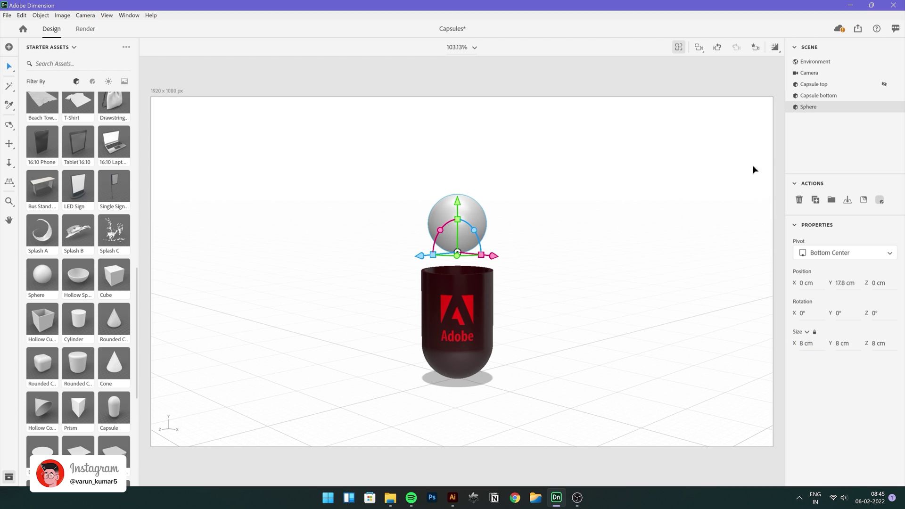
# Step: Show the Capsule top model and check the sphere's fit inside it from a slightly different angle
pyautogui.click(884, 85)
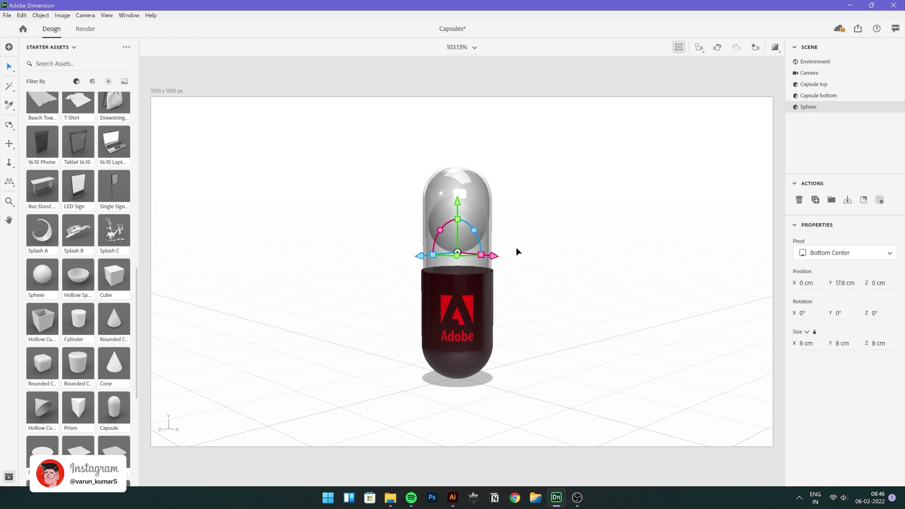
pyautogui.press('1')
pyautogui.moveTo(507, 222); pyautogui.dragTo(469, 218)
pyautogui.press('v')
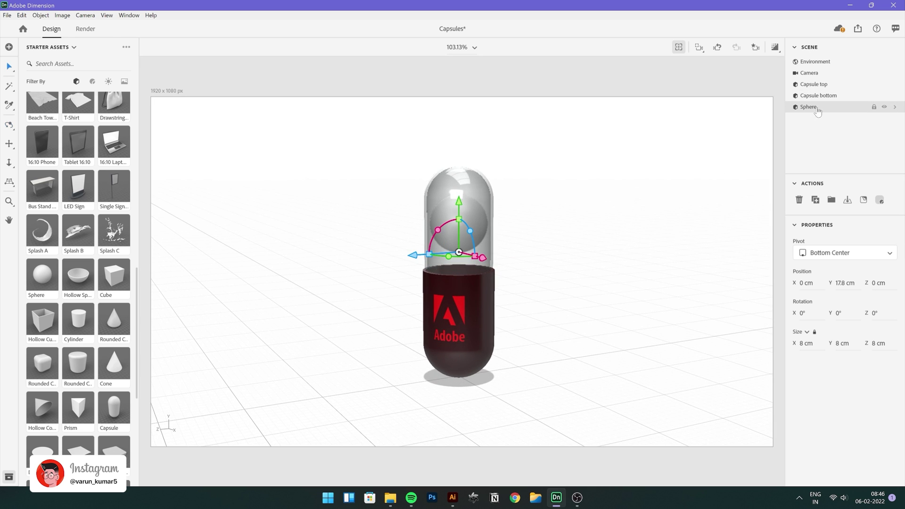
# Step: Rename the sphere as Ai and apply the Plastic standard material to it
pyautogui.doubleClick(809, 108)
pyautogui.press('Return')
pyautogui.click(92, 83)
pyautogui.scroll(-5, 90, 182)
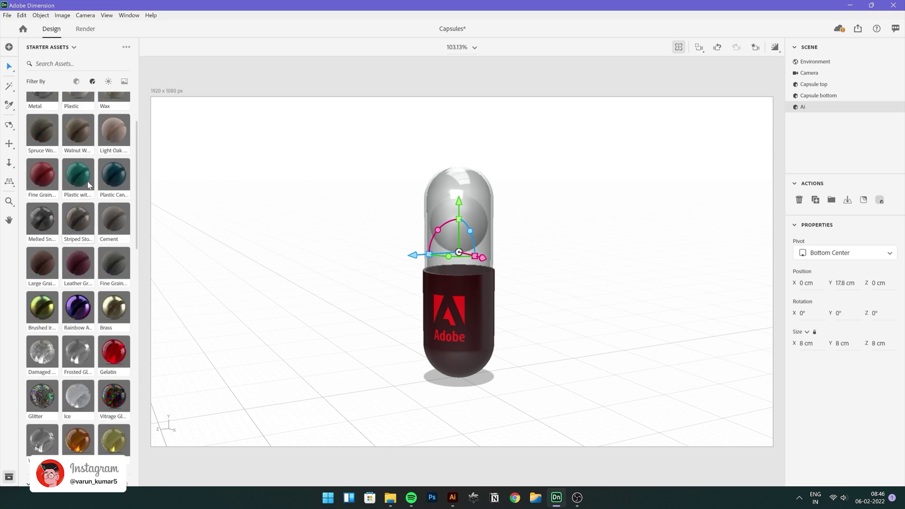
pyautogui.scroll(2, 88, 184)
pyautogui.click(84, 175)
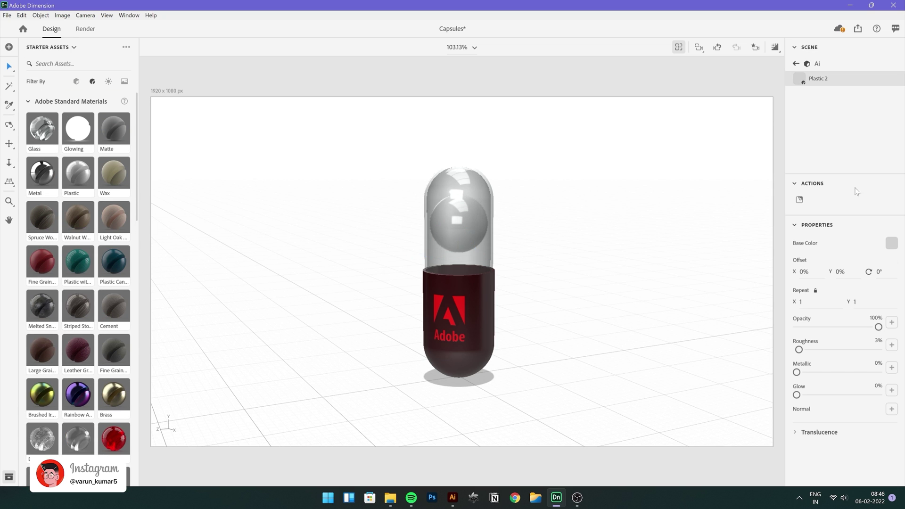
pyautogui.click(798, 66)
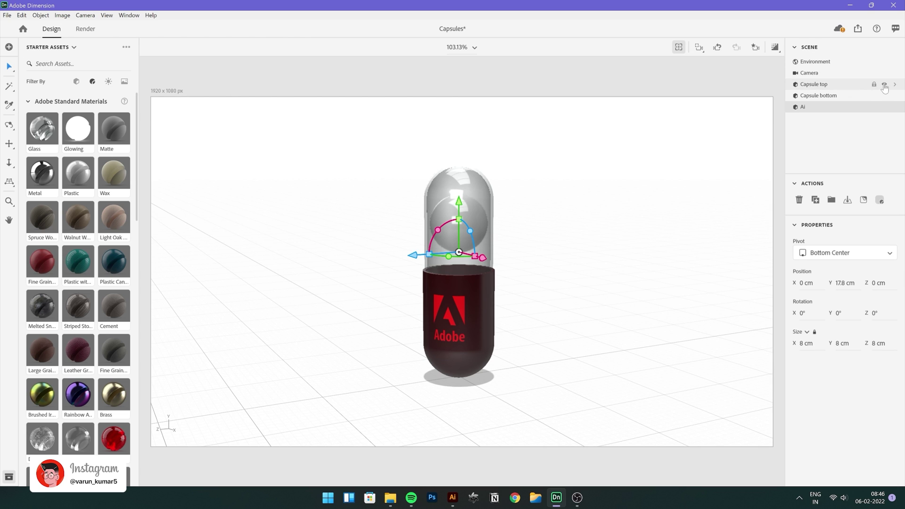
pyautogui.click(884, 86)
pyautogui.hotkey('alt', 'Tab')
pyautogui.click(193, 110)
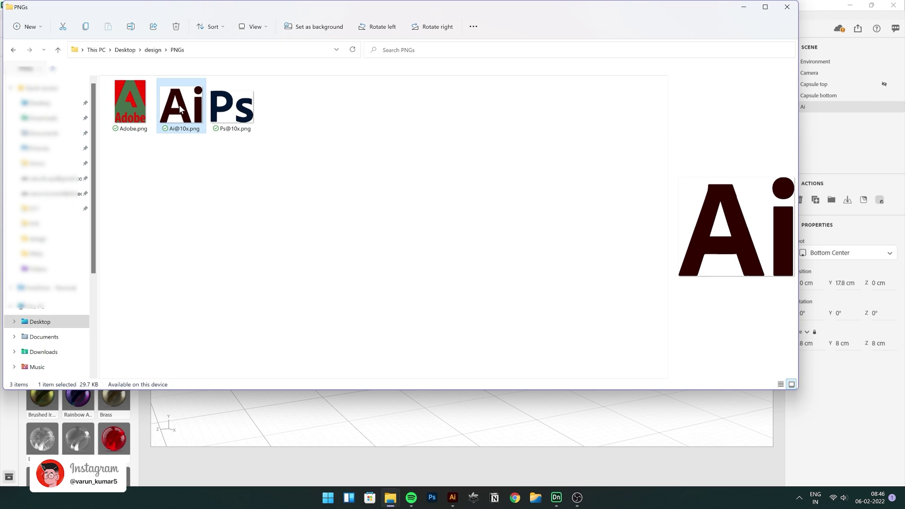
pyautogui.press('Return')
pyautogui.click(707, 89)
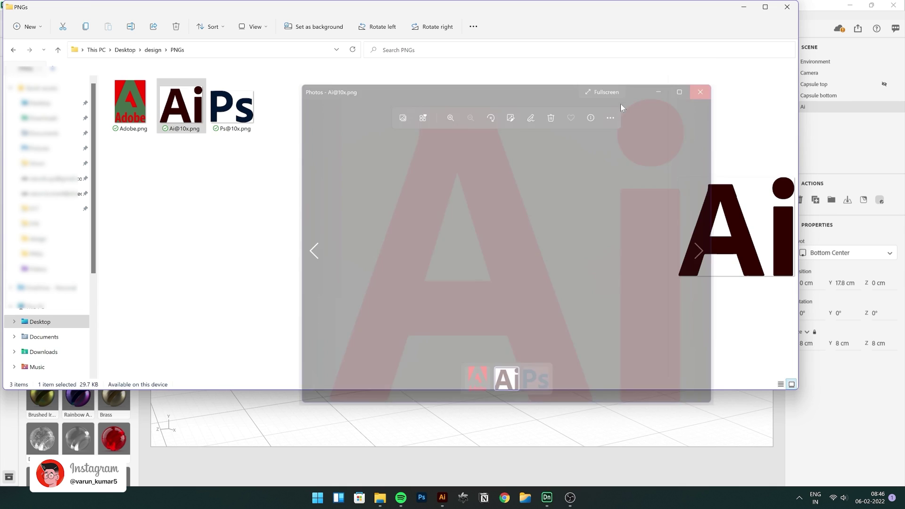
pyautogui.moveTo(193, 116); pyautogui.dragTo(467, 254)
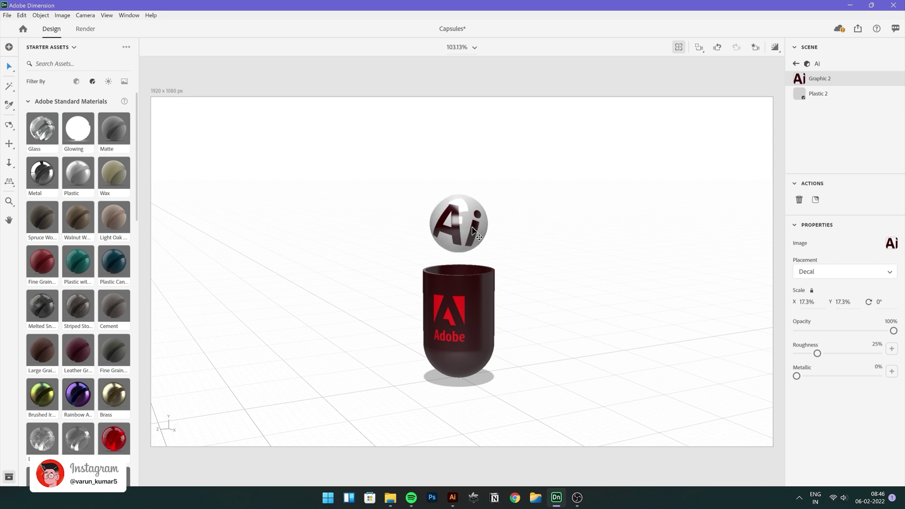
# Step: Reduce the Ai decal to about 11.4% scale, rotate it about 7°, and position it on the front of the sphere
pyautogui.moveTo(457, 193); pyautogui.dragTo(457, 202)
pyautogui.moveTo(457, 188)
pyautogui.mouseDown()
pyautogui.moveTo(439, 200)
pyautogui.moveTo(443, 193)
pyautogui.mouseUp()
pyautogui.moveTo(470, 225); pyautogui.dragTo(468, 220)
pyautogui.moveTo(442, 189); pyautogui.dragTo(459, 184)
pyautogui.click(797, 66)
# Step: Switch to Illustrator and copy the hex code ff9a00 from the orange square's fill
pyautogui.hotkey('alt', 'Tab')
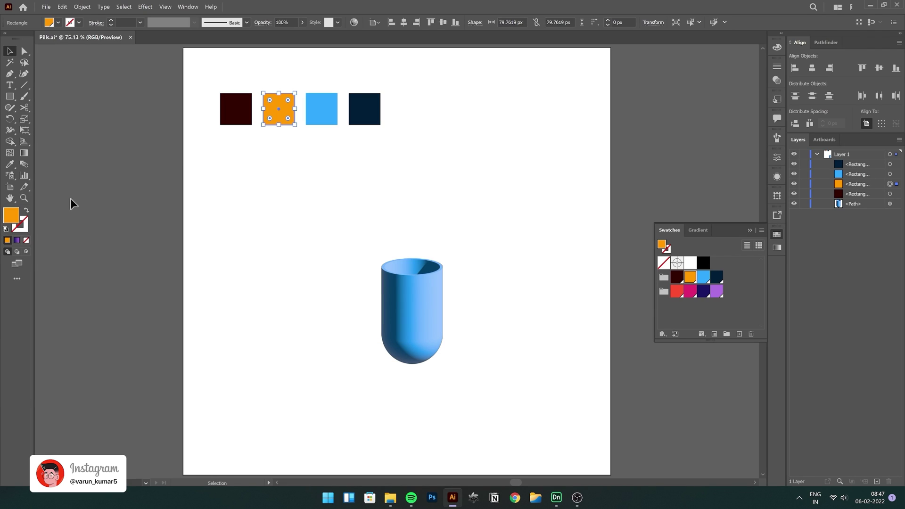
pyautogui.doubleClick(13, 217)
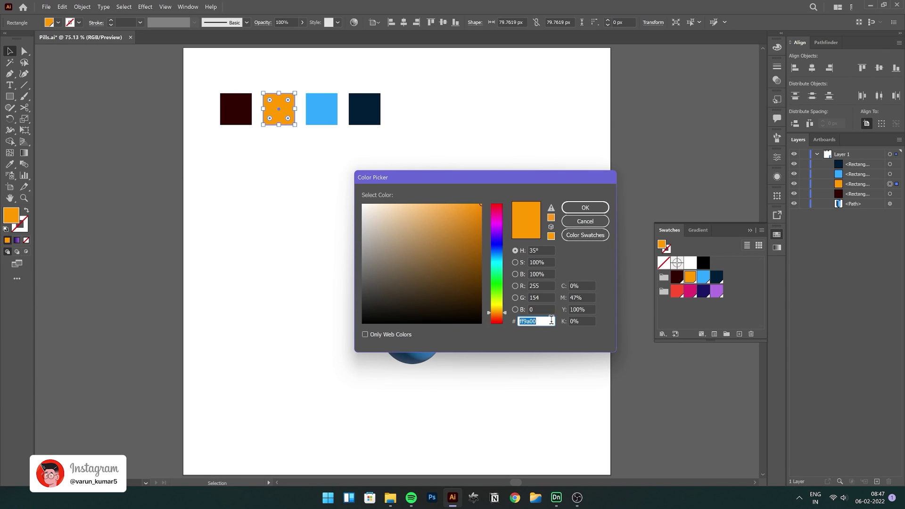
pyautogui.click(585, 208)
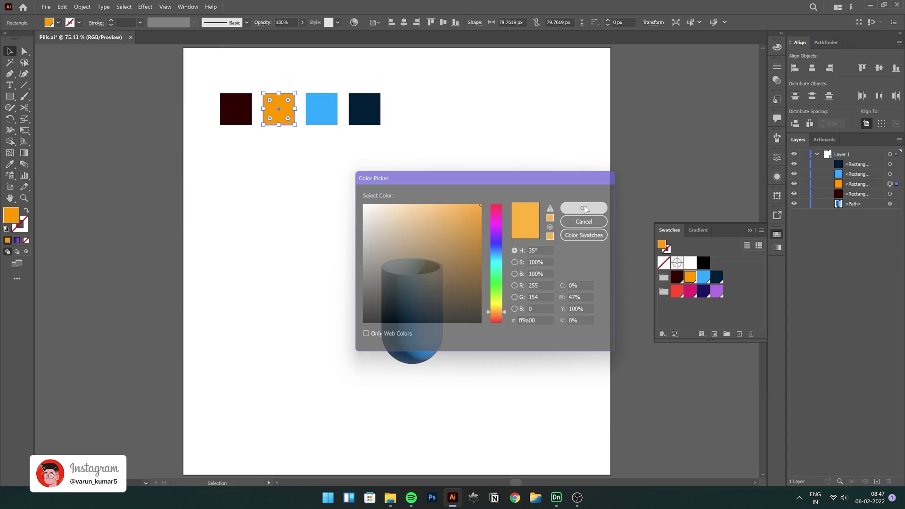
# Step: Switch back to Dimension and set the base color of the Ai sphere's plastic to orange FF9A00
pyautogui.hotkey('alt', 'Tab')
pyautogui.click(890, 244)
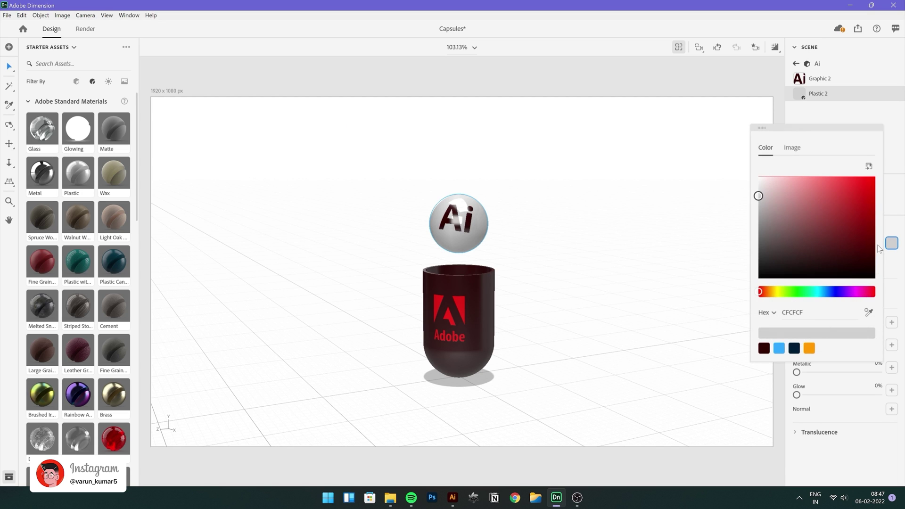
pyautogui.click(812, 349)
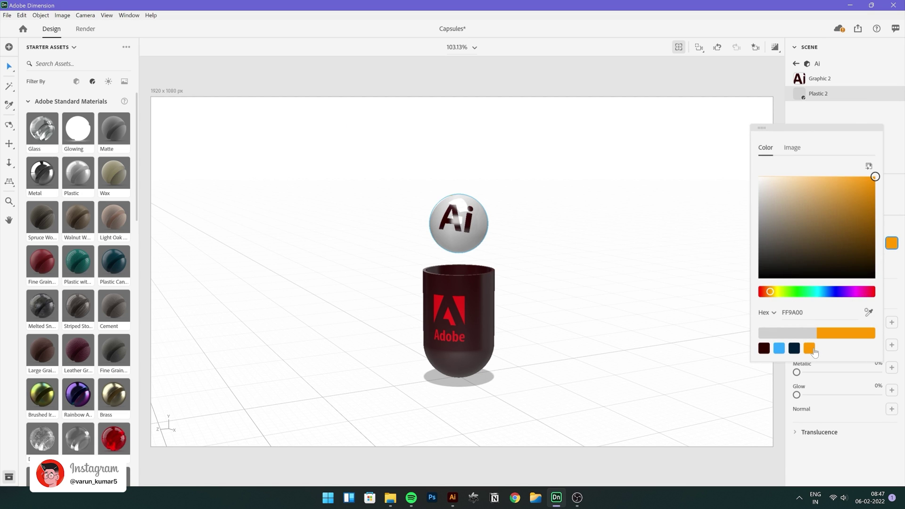
pyautogui.click(856, 115)
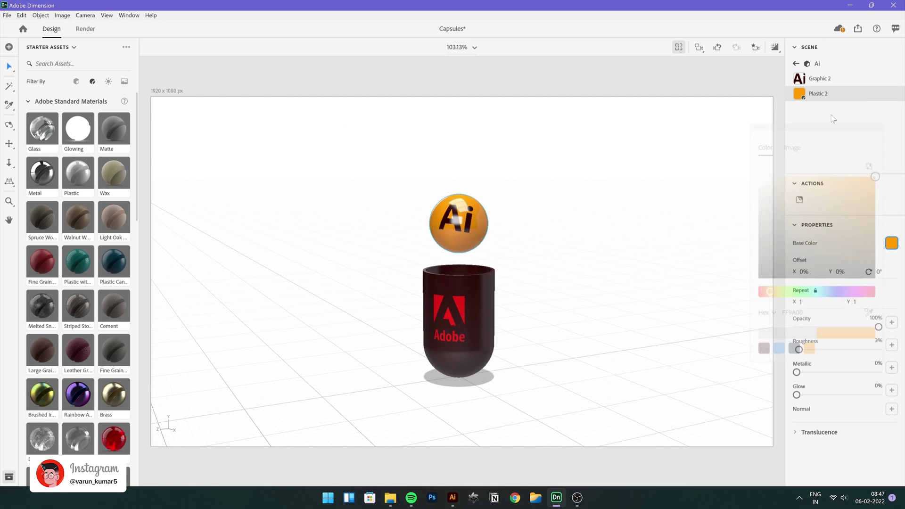
pyautogui.click(796, 64)
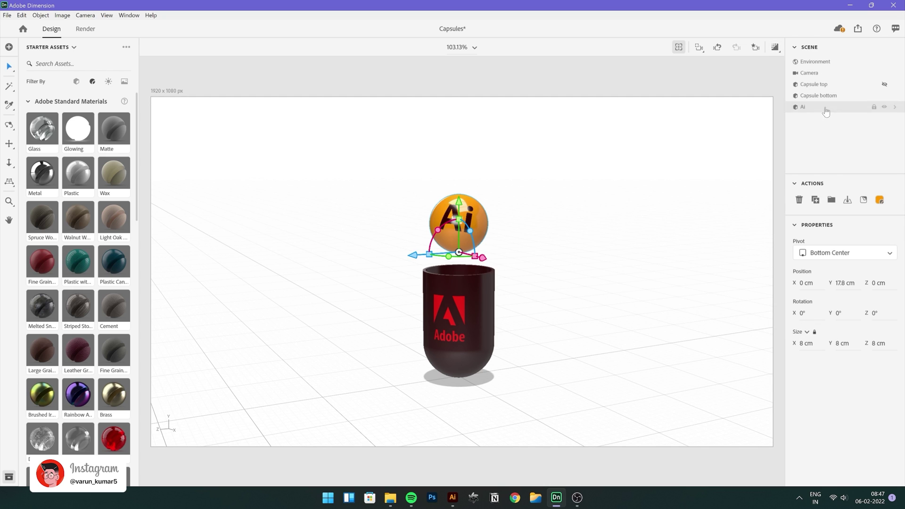
# Step: Show the Capsule top model again and check the filled capsule in the render preview from different angles
pyautogui.click(885, 85)
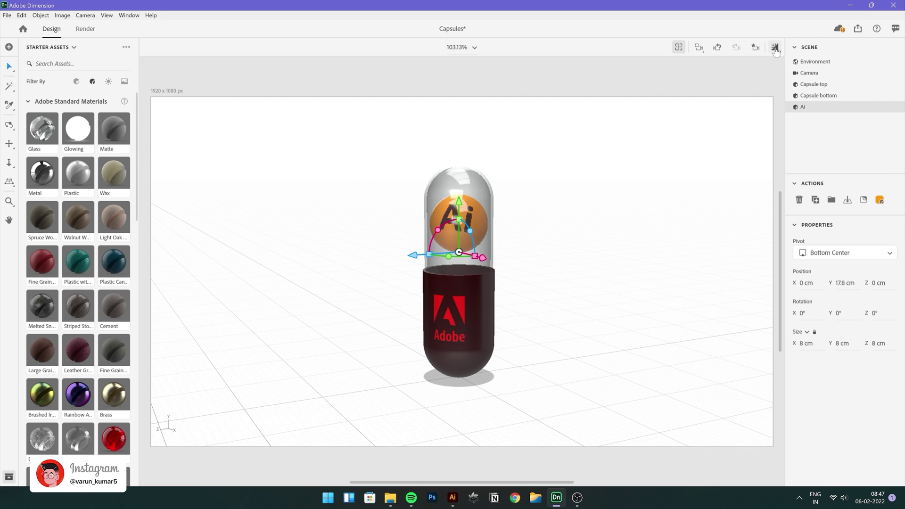
pyautogui.moveTo(535, 278); pyautogui.dragTo(554, 269, button='right')
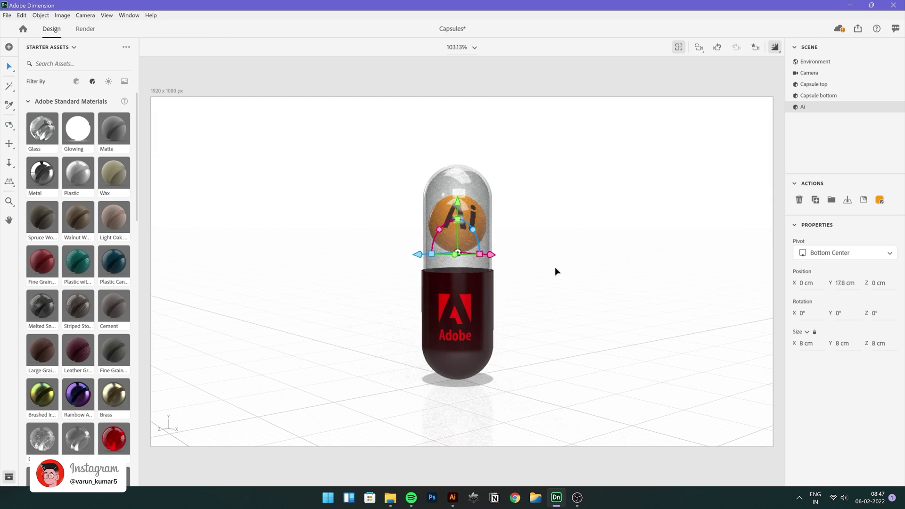
pyautogui.moveTo(579, 314); pyautogui.dragTo(540, 263)
pyautogui.press('v')
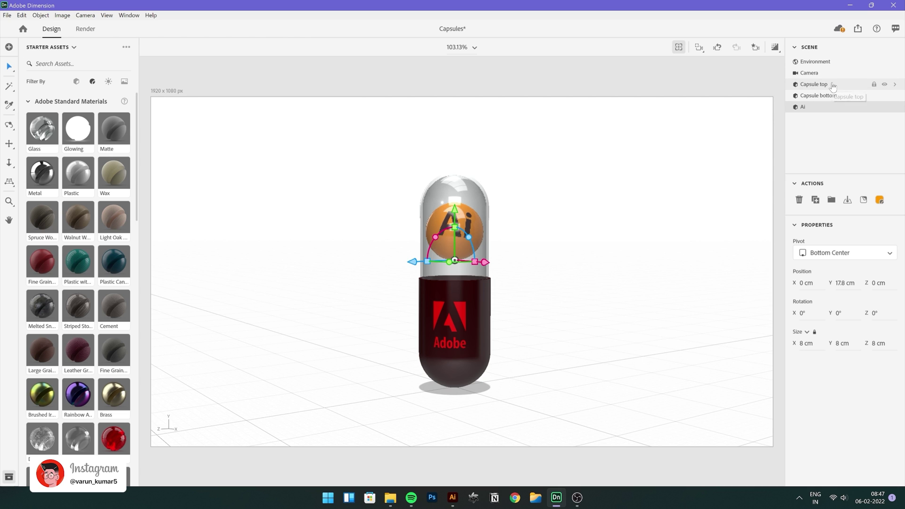
# Step: Duplicate the capsule top, capsule bottom and Ai sphere together, placing the copy at about -14.7 cm along Z
pyautogui.keyDown('shift'); pyautogui.click(833, 86); pyautogui.keyUp('shift')
pyautogui.keyDown('alt'); pyautogui.moveTo(445, 283); pyautogui.dragTo(523, 262); pyautogui.keyUp('alt')
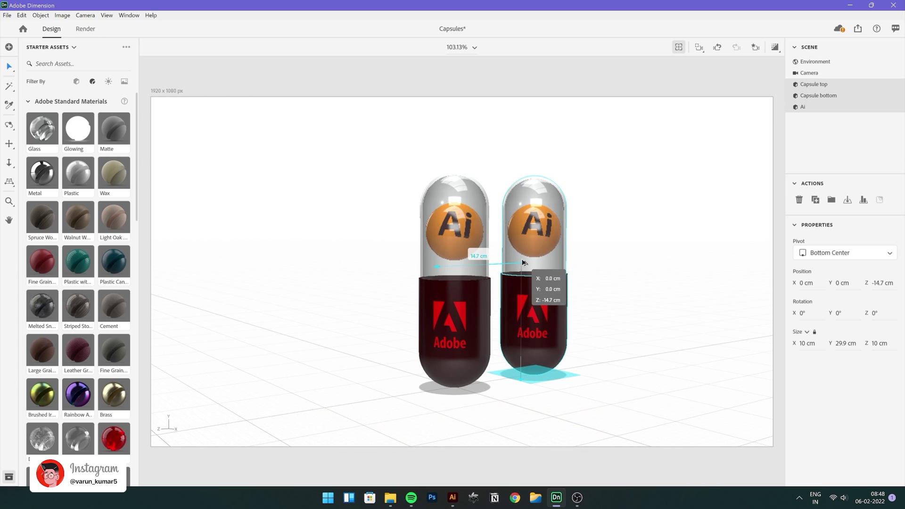
pyautogui.press('space')
pyautogui.moveTo(578, 251); pyautogui.dragTo(537, 253)
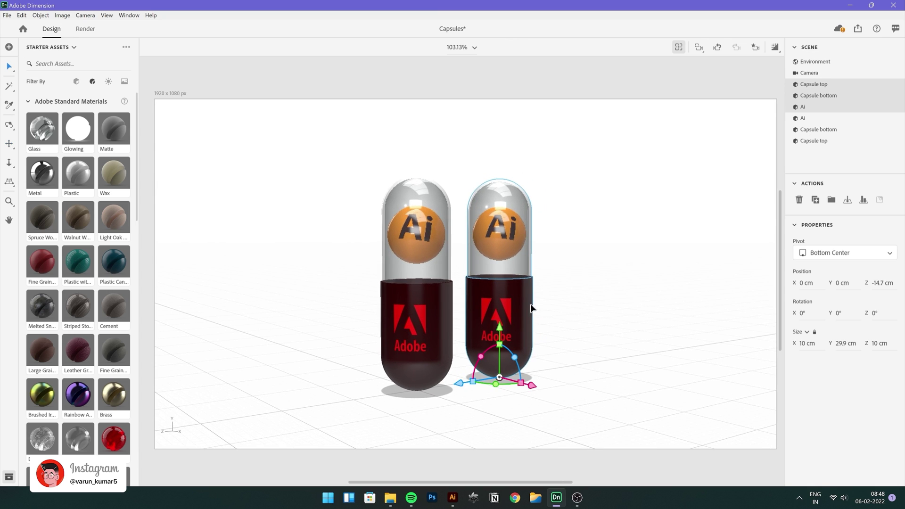
# Step: Rename the sphere in the duplicated capsule as PS
pyautogui.click(804, 107)
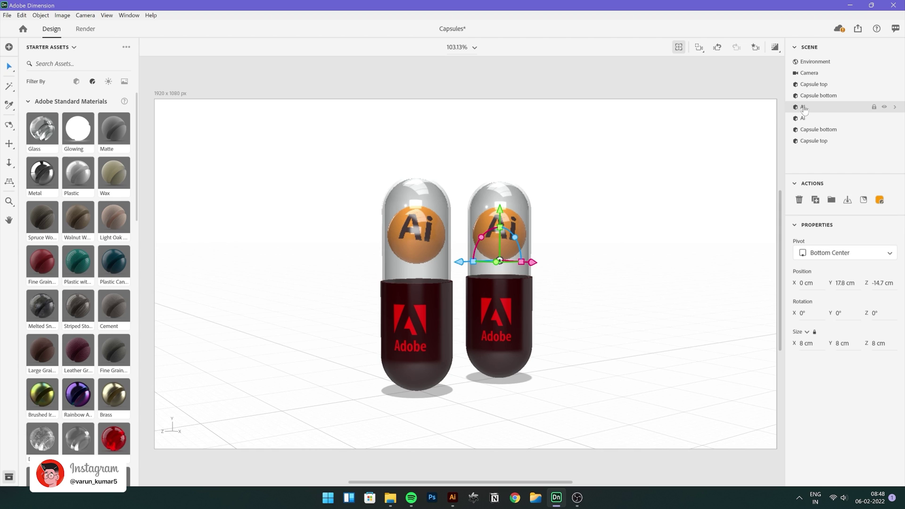
pyautogui.doubleClick(802, 108)
pyautogui.click(807, 97)
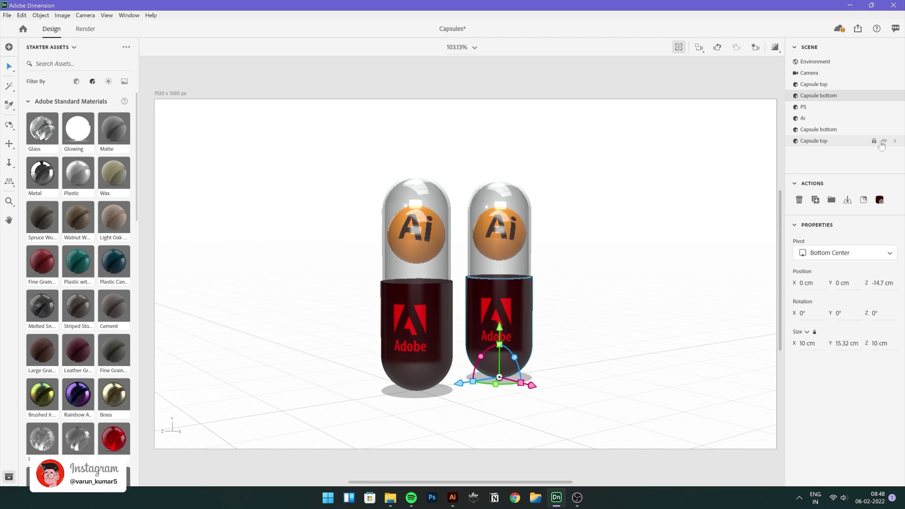
# Step: Hide the original capsule's top, bottom and Ai sphere
pyautogui.click(884, 141)
pyautogui.click(884, 129)
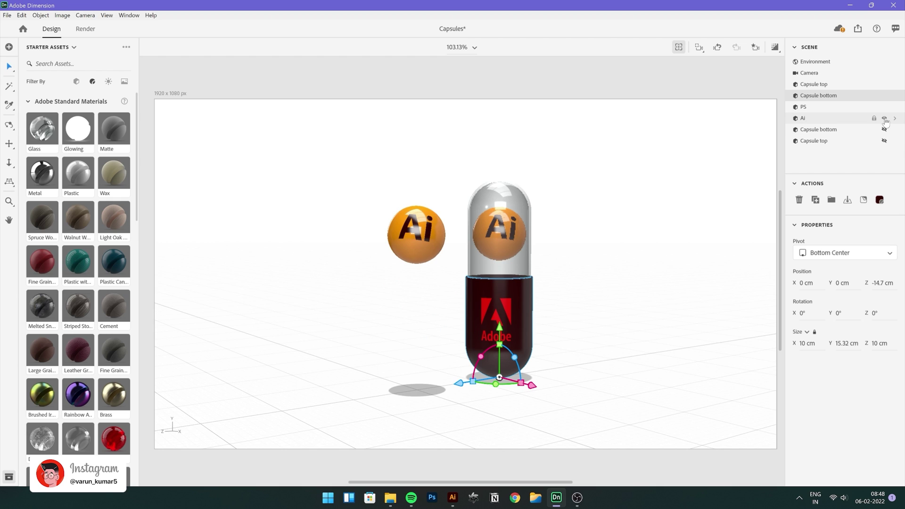
pyautogui.click(885, 118)
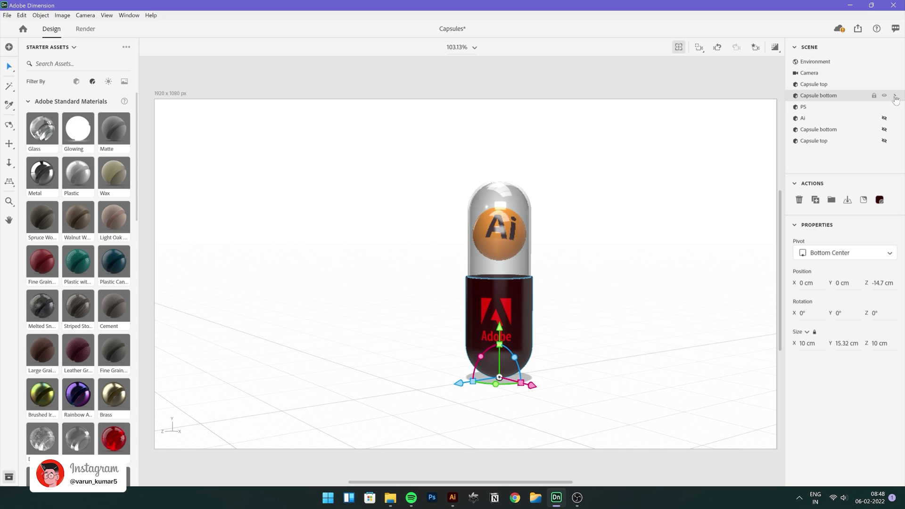
# Step: Set the base color of the duplicated capsule bottom's plastic to dark blue 001e36
pyautogui.click(895, 98)
pyautogui.click(891, 245)
pyautogui.moveTo(805, 313); pyautogui.dragTo(764, 314)
pyautogui.write('001E36')
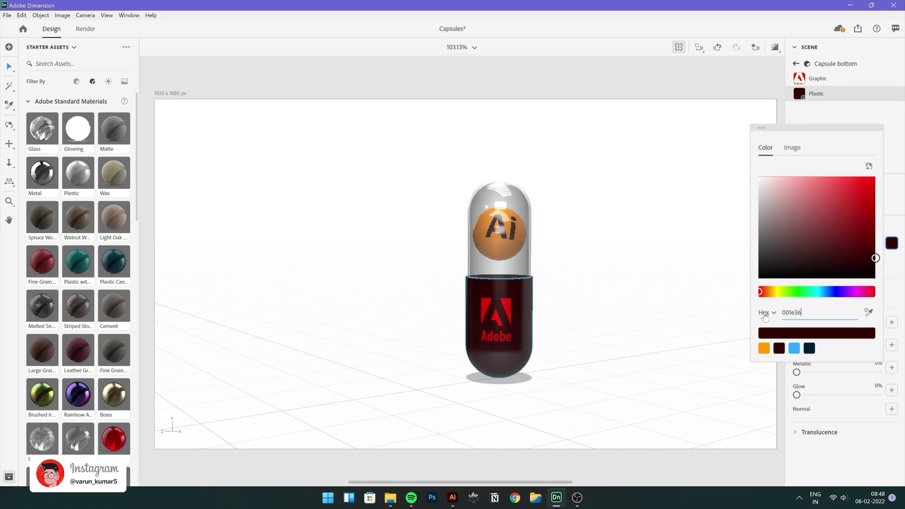
pyautogui.press('Return')
pyautogui.click(871, 118)
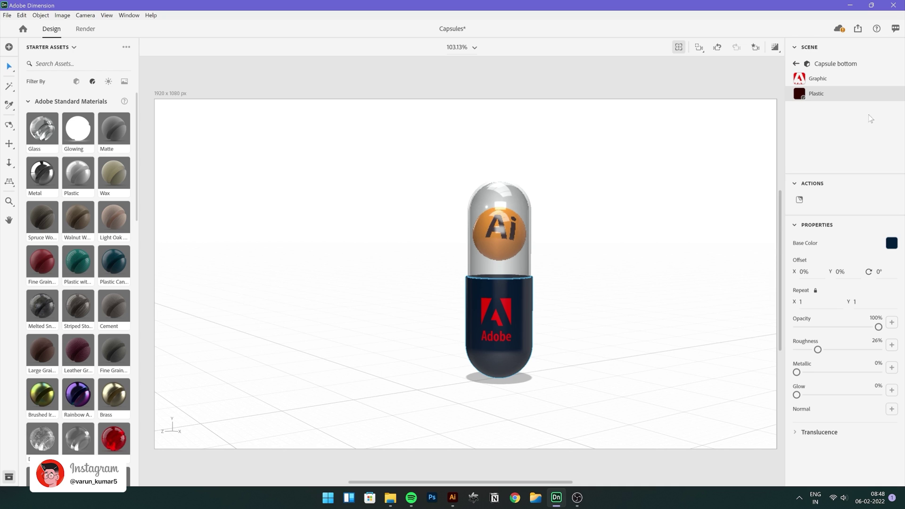
pyautogui.click(796, 63)
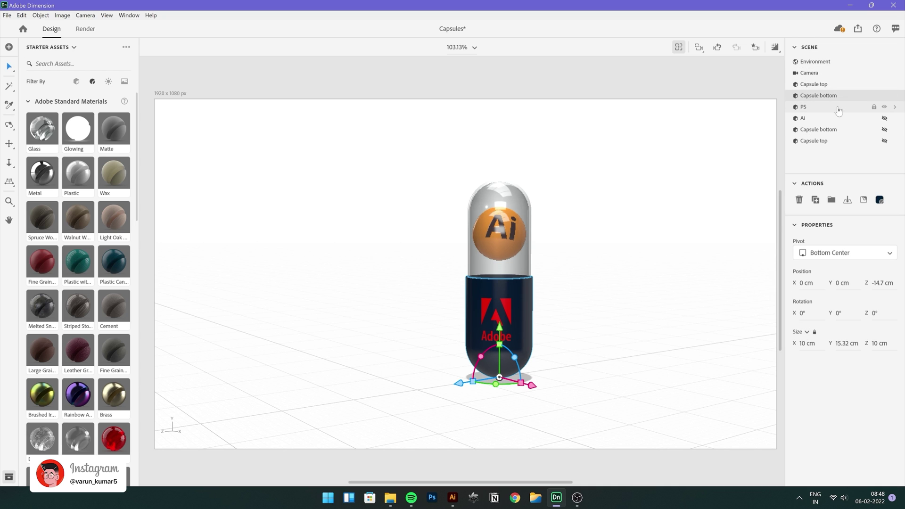
# Step: Delete the Ai graphic from the PS sphere
pyautogui.click(894, 107)
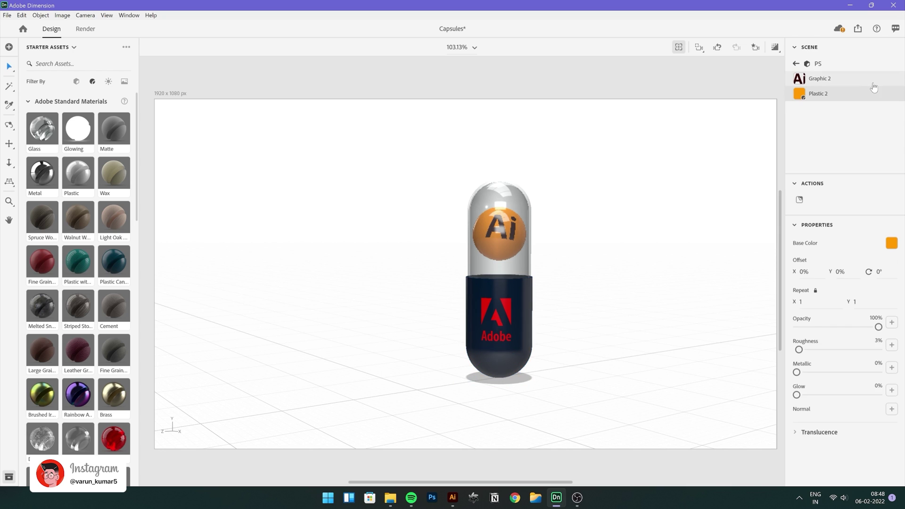
pyautogui.click(868, 83)
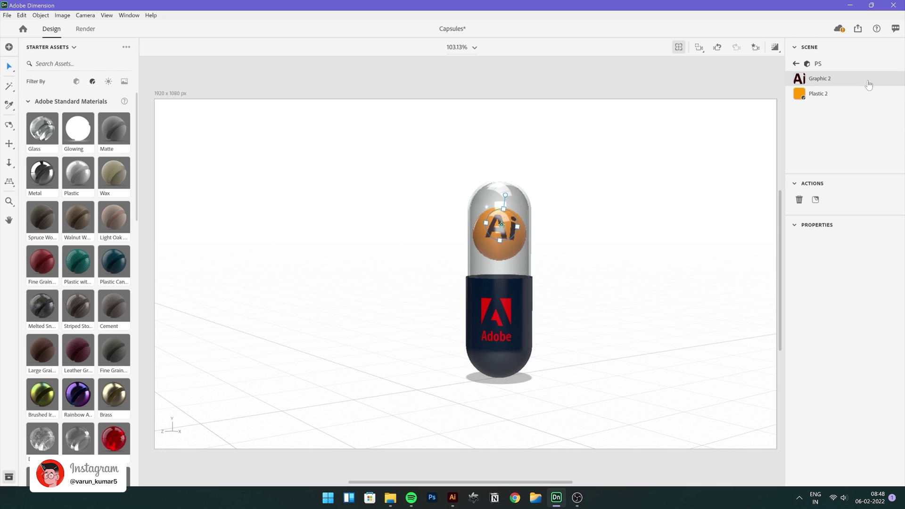
pyautogui.click(798, 200)
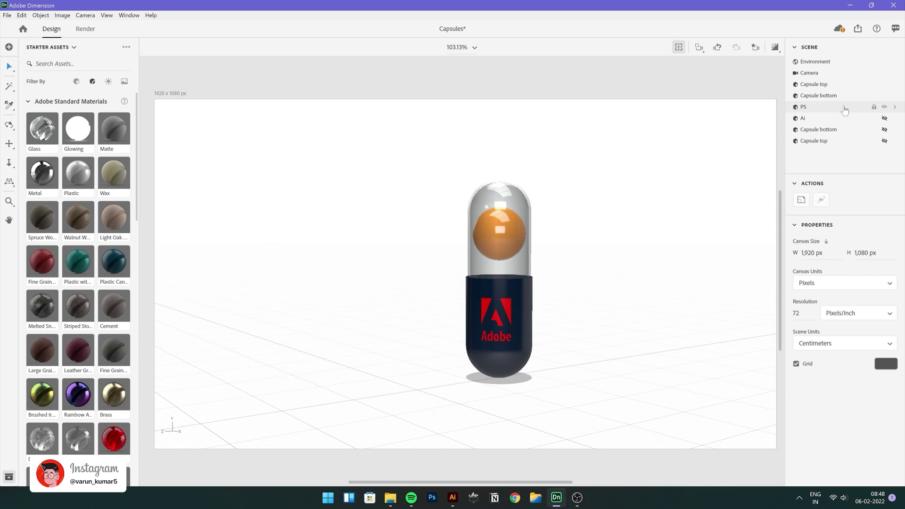
# Step: Set the base color of the PS sphere's plastic to light blue 31A8FF
pyautogui.click(844, 108)
pyautogui.click(895, 109)
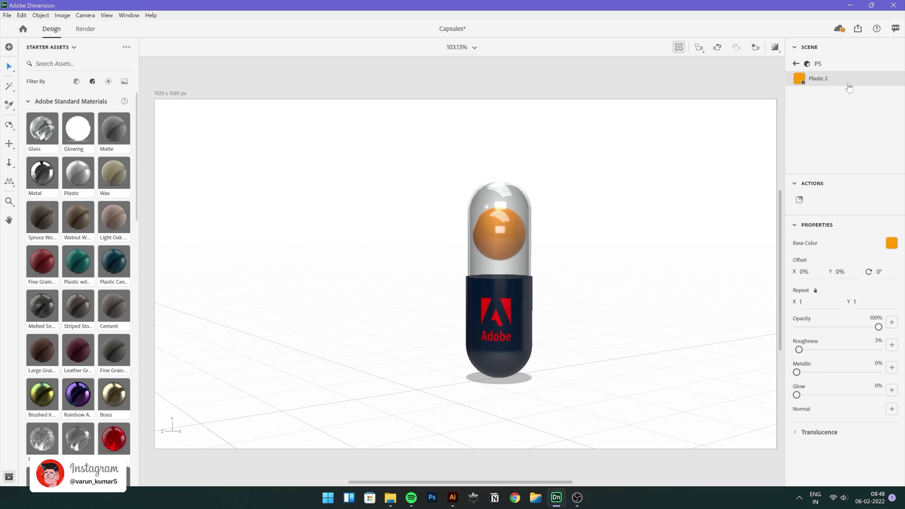
pyautogui.click(890, 245)
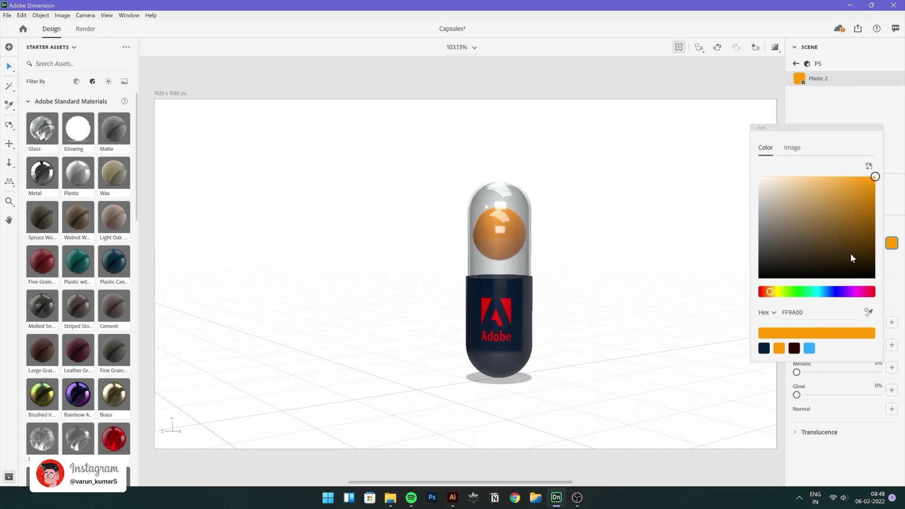
pyautogui.click(809, 348)
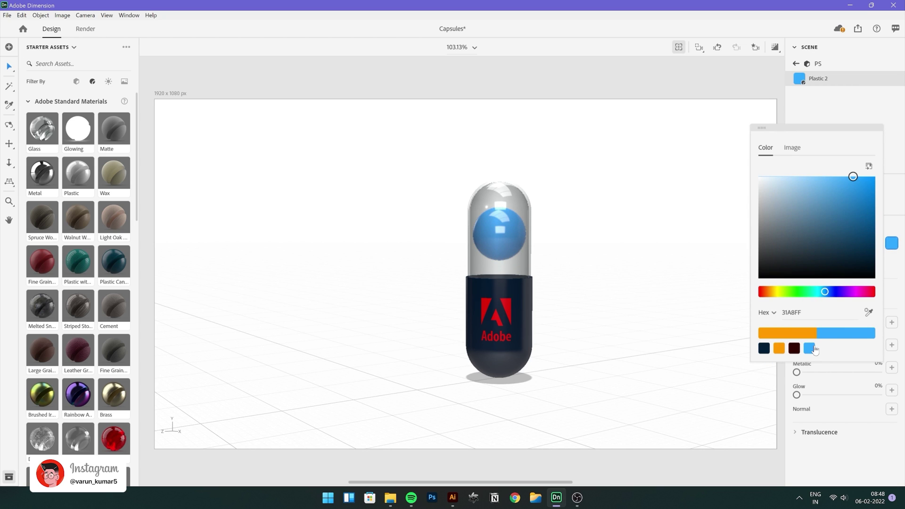
# Step: Hide the duplicated capsule's top and place the Ps graphic centered on the PS sphere, scaled proportionally to 12.5%
pyautogui.click(796, 63)
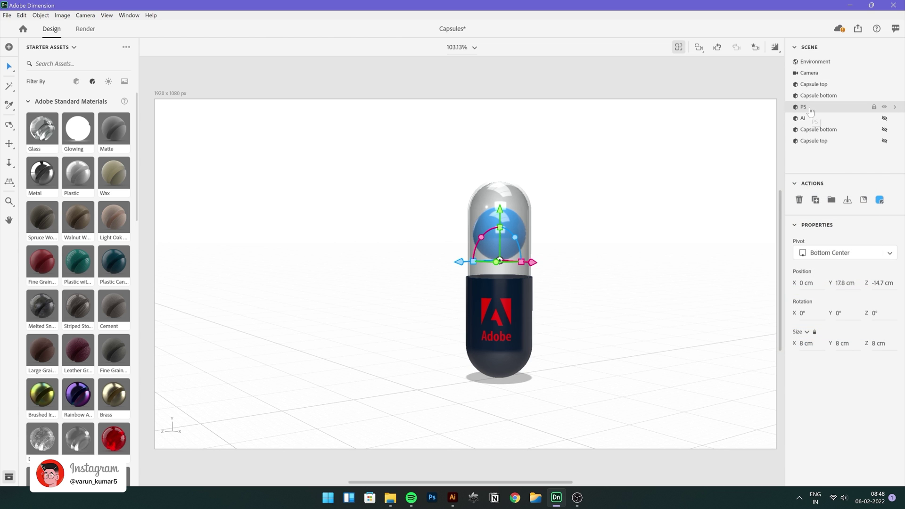
pyautogui.click(884, 84)
pyautogui.click(491, 246)
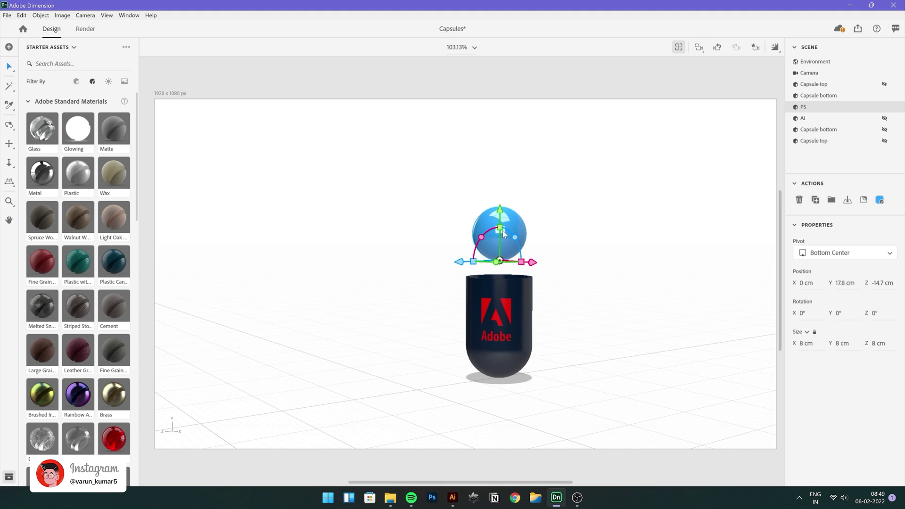
pyautogui.moveTo(503, 234); pyautogui.dragTo(500, 239)
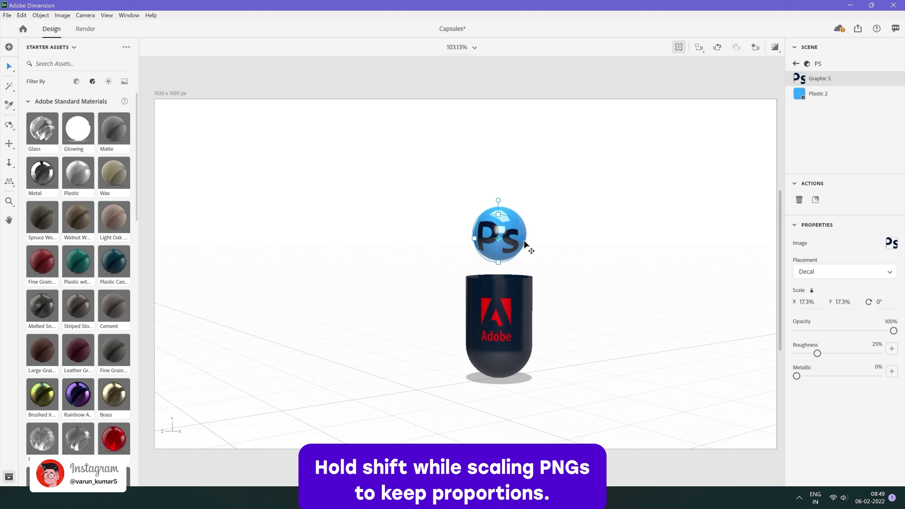
pyautogui.keyDown('shift'); pyautogui.moveTo(522, 240); pyautogui.dragTo(507, 236); pyautogui.keyUp('shift')
pyautogui.click(510, 241)
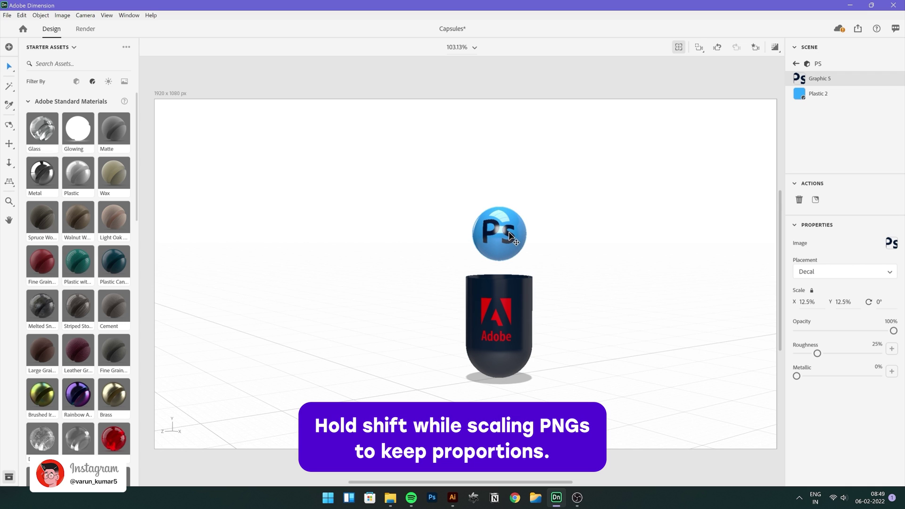
pyautogui.click(796, 63)
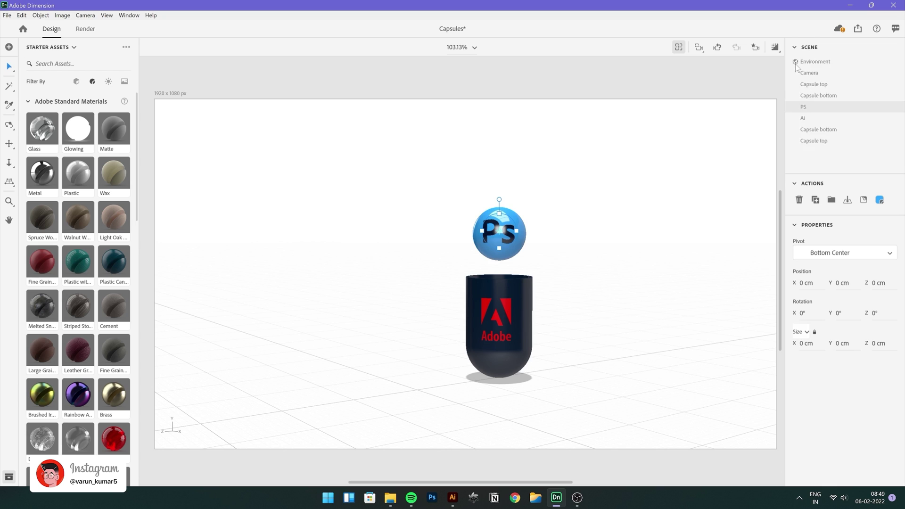
# Step: Unhide the duplicated capsule's top and the original capsule's Ai sphere, top and bottom
pyautogui.click(883, 85)
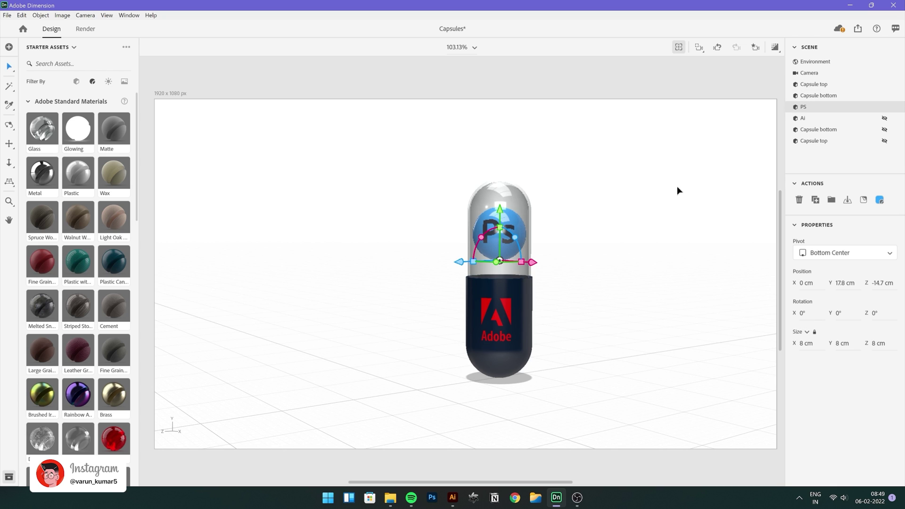
pyautogui.click(885, 119)
pyautogui.click(884, 141)
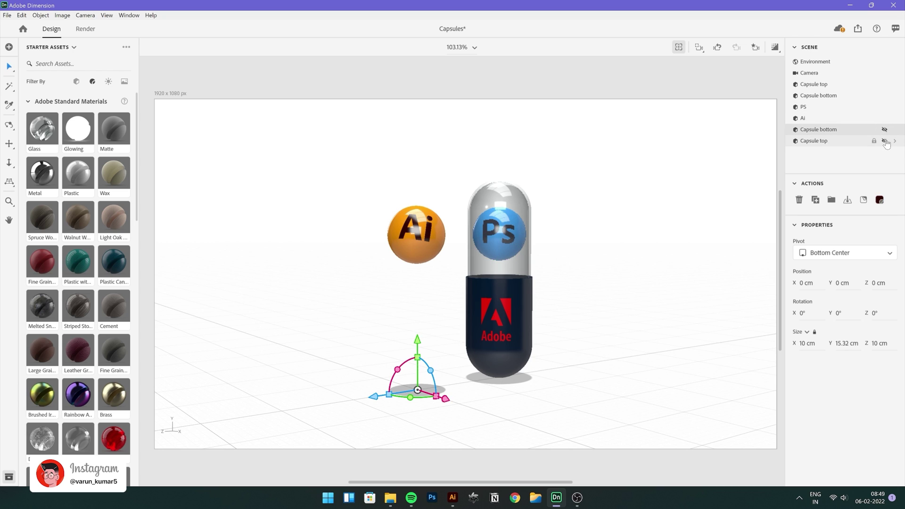
pyautogui.click(884, 130)
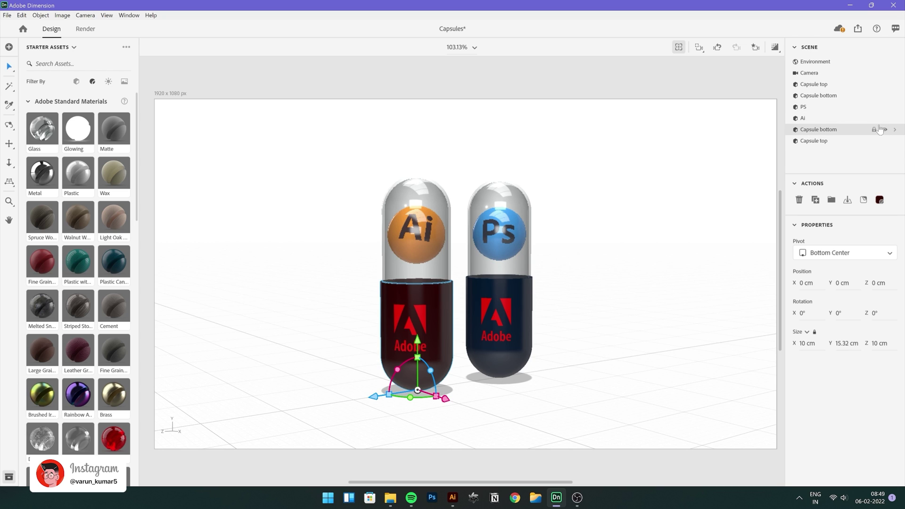
# Step: Group the Ai sphere with the original capsule's bottom and top as Ai, and save the file
pyautogui.click(828, 119)
pyautogui.keyDown('shift'); pyautogui.click(822, 141); pyautogui.keyUp('shift')
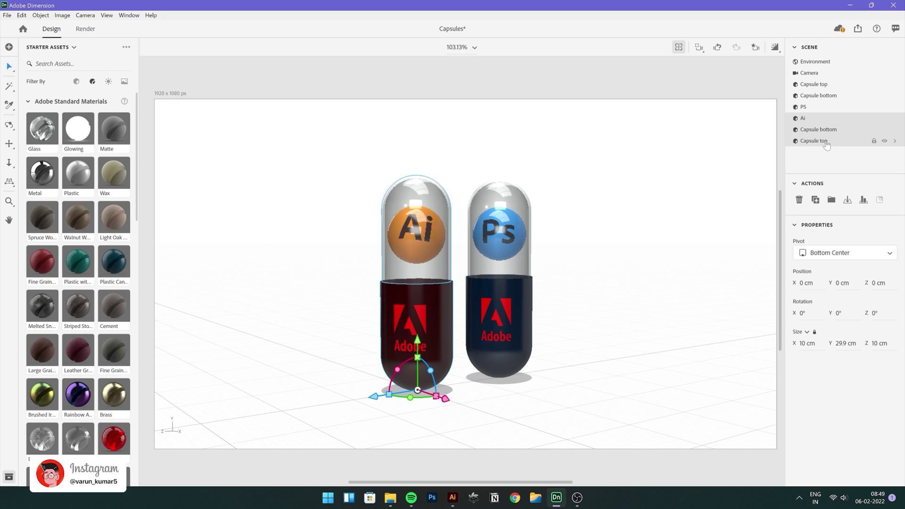
pyautogui.click(831, 201)
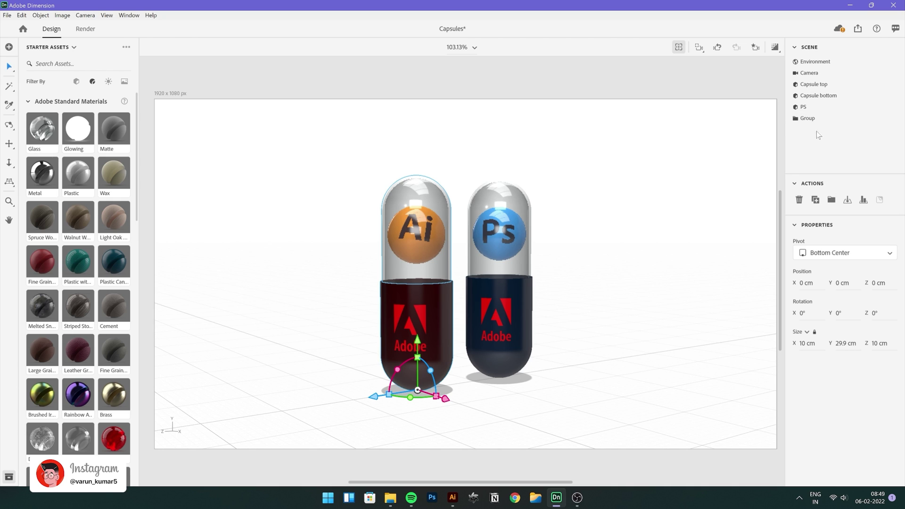
pyautogui.doubleClick(809, 119)
pyautogui.write('A')
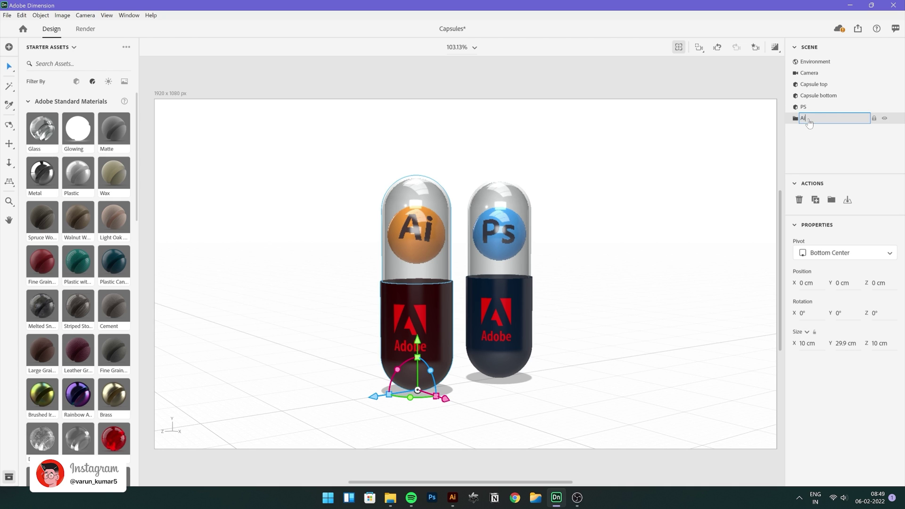
pyautogui.write('i')
pyautogui.press('Return')
pyautogui.hotkey('ctrl', 's')
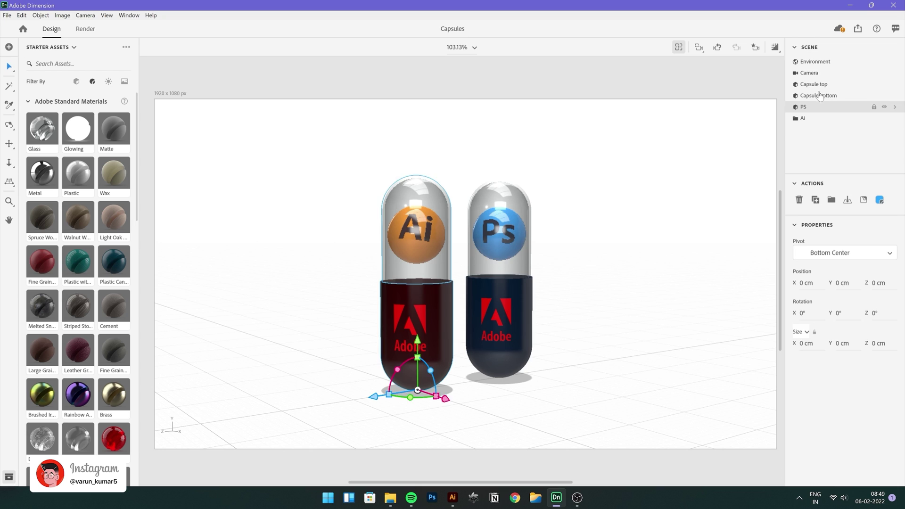
# Step: Group the duplicated capsule's top and bottom with the PS sphere and name the group PS
pyautogui.keyDown('shift'); pyautogui.click(819, 83); pyautogui.keyUp('shift')
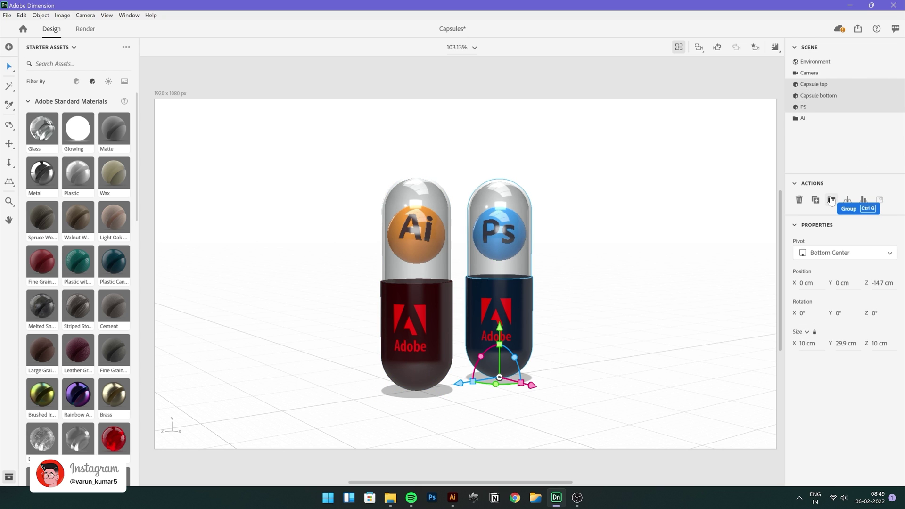
pyautogui.click(831, 200)
pyautogui.doubleClick(806, 85)
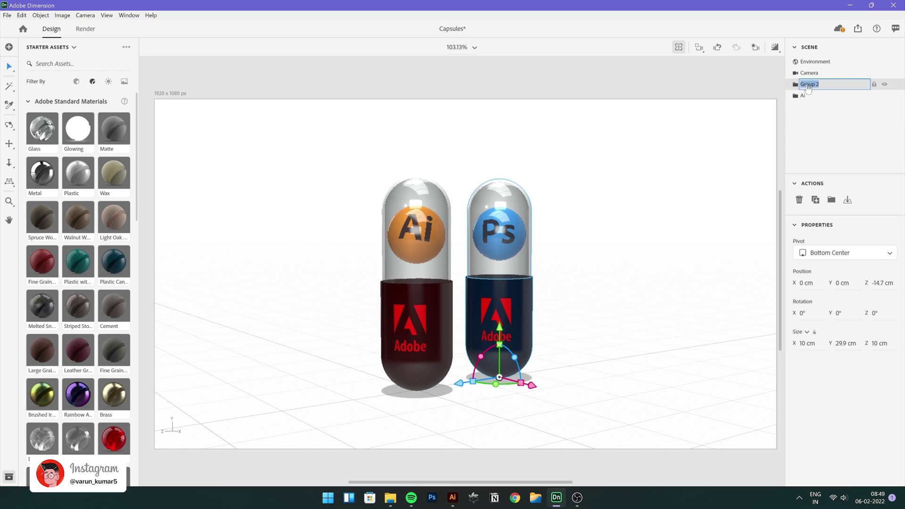
pyautogui.write('PS')
pyautogui.press('Return')
# Step: Place the PS capsule farther behind the Ai capsule and adjust the camera to frame both closely
pyautogui.moveTo(568, 297); pyautogui.dragTo(567, 404, button='right')
pyautogui.scroll(-4, 486, 262)
pyautogui.moveTo(486, 262); pyautogui.dragTo(490, 168)
pyautogui.moveTo(497, 349); pyautogui.dragTo(501, 231, button='right')
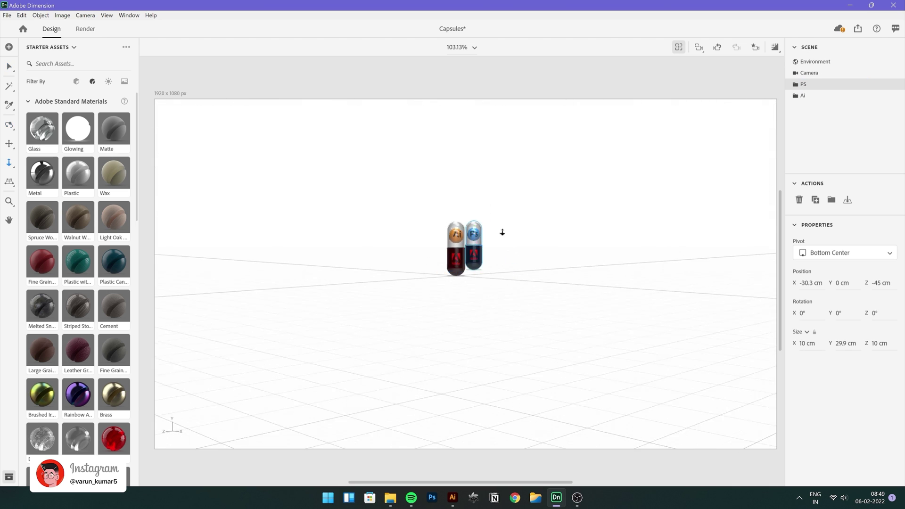
pyautogui.scroll(5, 501, 260)
pyautogui.moveTo(501, 263); pyautogui.dragTo(509, 248, button='right')
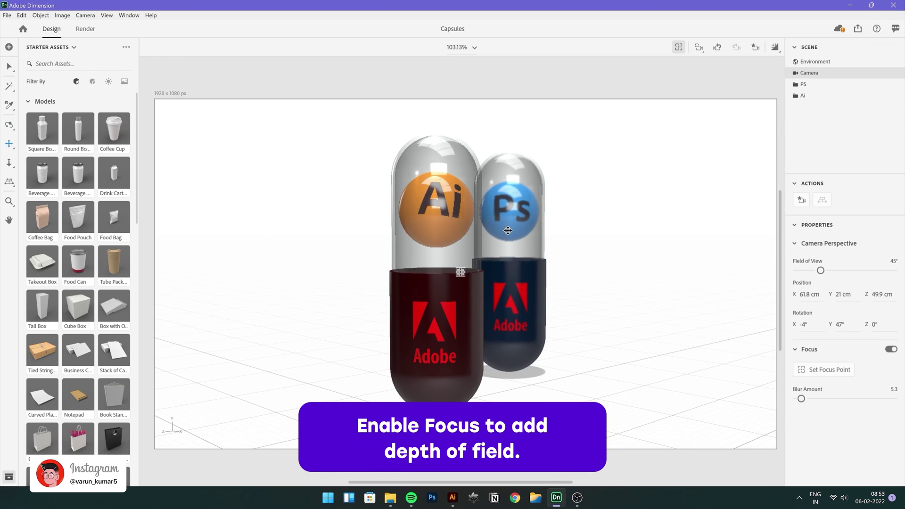
# Step: Check the capsules in the render preview and render the current view as a High quality 16-bit PSD named Capsules_HD
pyautogui.click(774, 48)
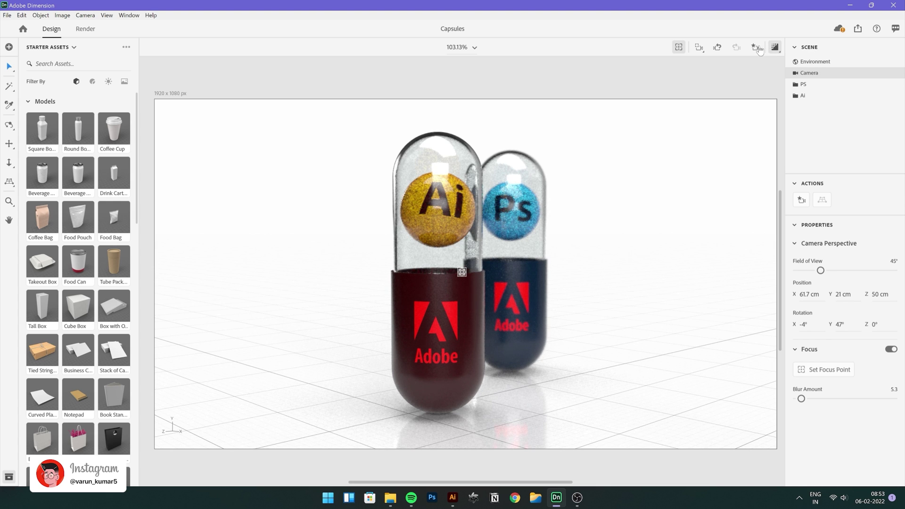
pyautogui.click(775, 47)
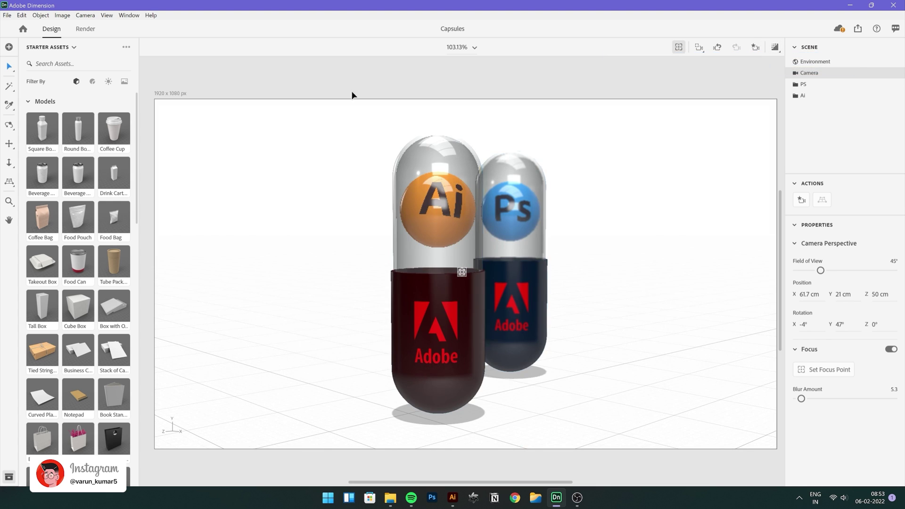
pyautogui.click(83, 29)
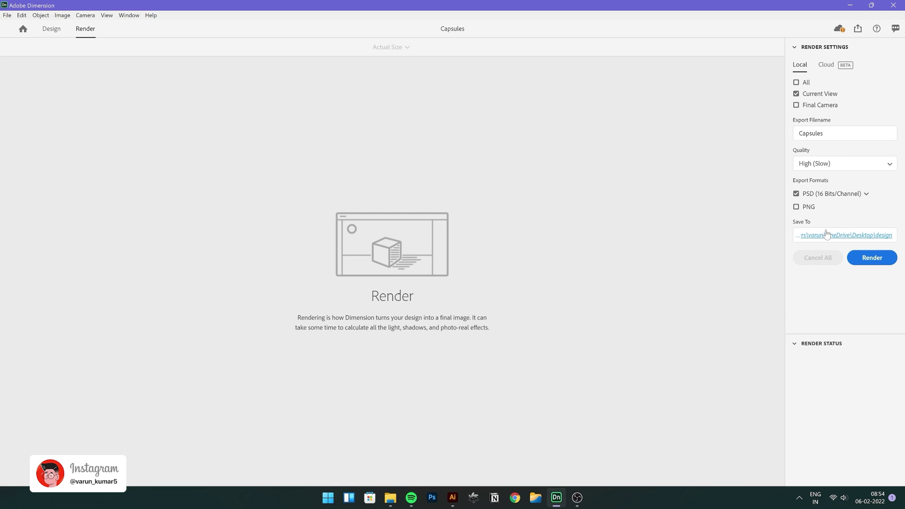
pyautogui.click(822, 133)
pyautogui.click(823, 133)
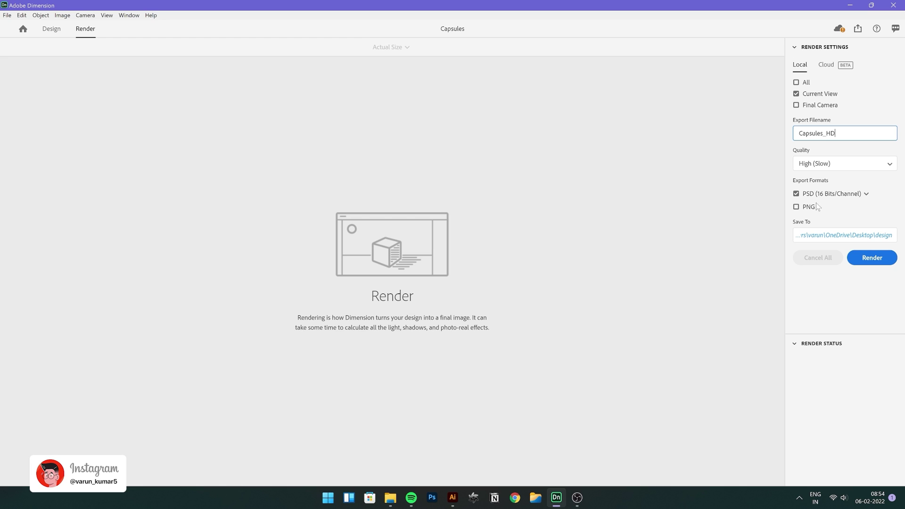
pyautogui.click(872, 258)
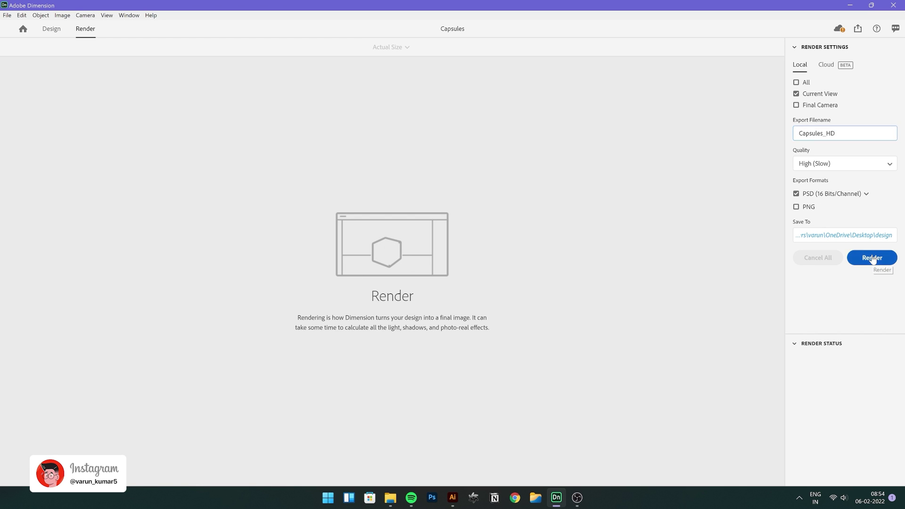